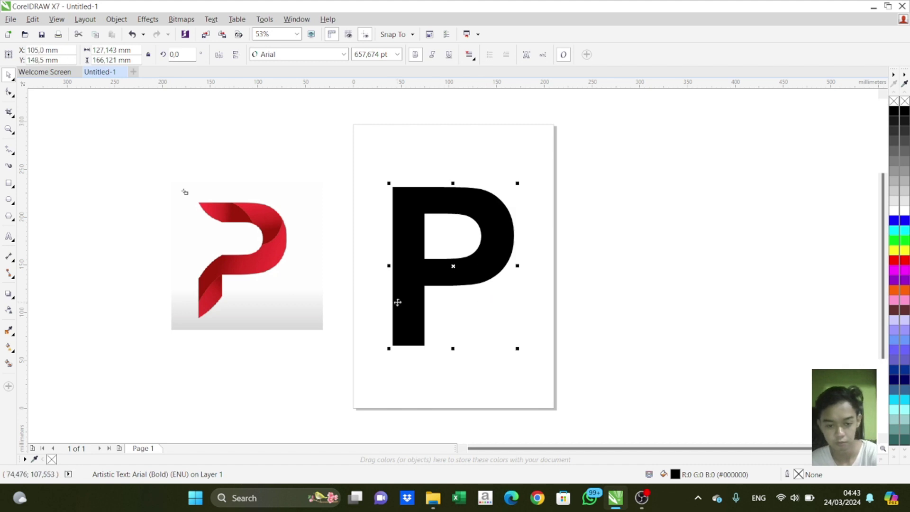
Remove the fill from the letter P and give it a black hairline outline
left_click(893, 104)
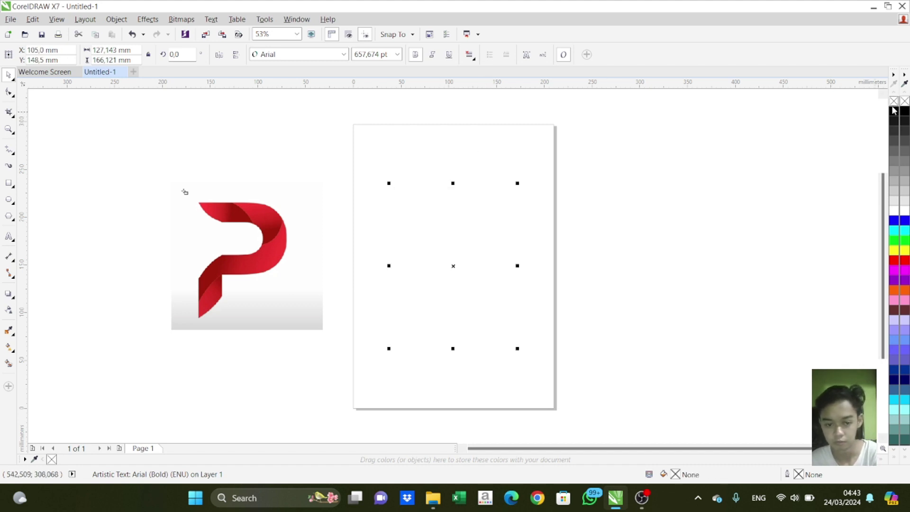
right_click(893, 112)
scroll(432, 277, "up", 2)
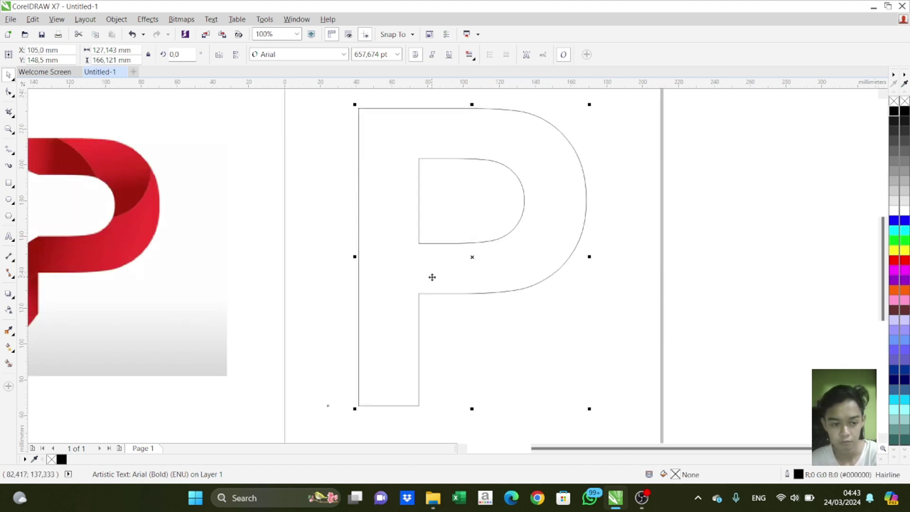
key("Escape")
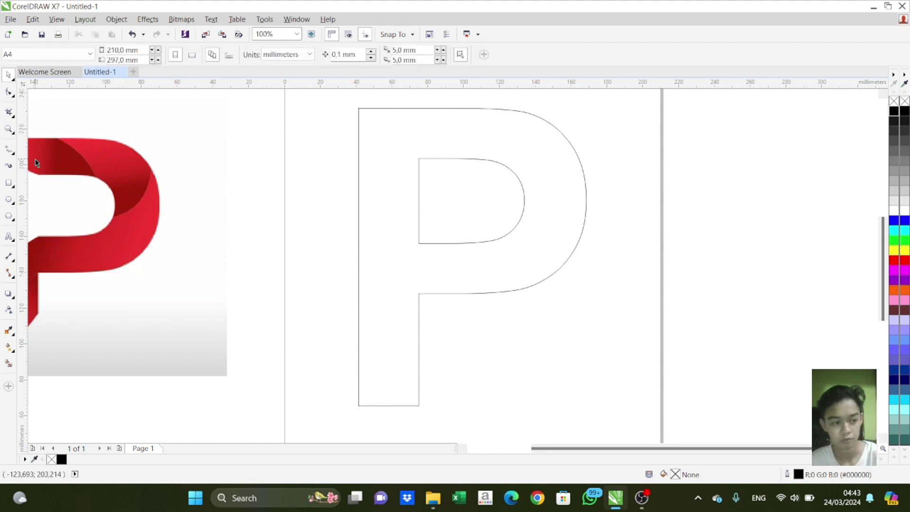
Convert the letter P's outline to a separate curve object and select that curve
left_click(10, 156)
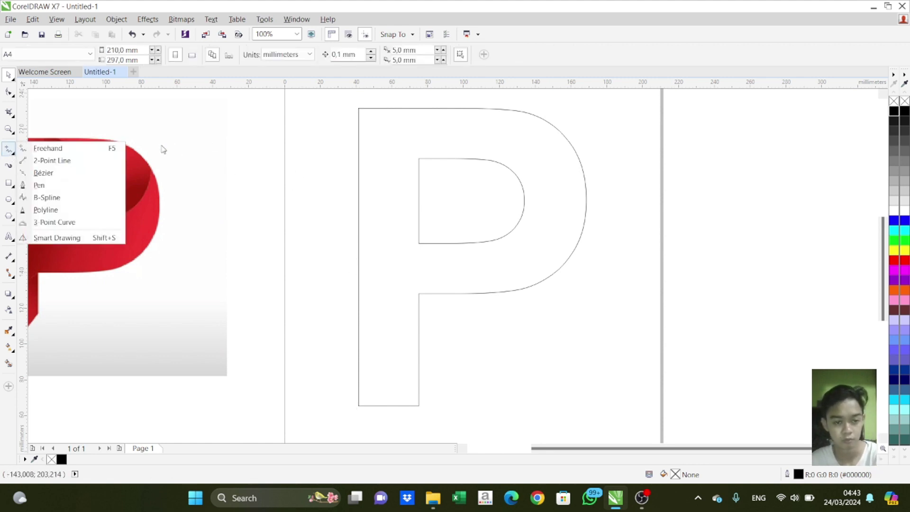
left_click(48, 148)
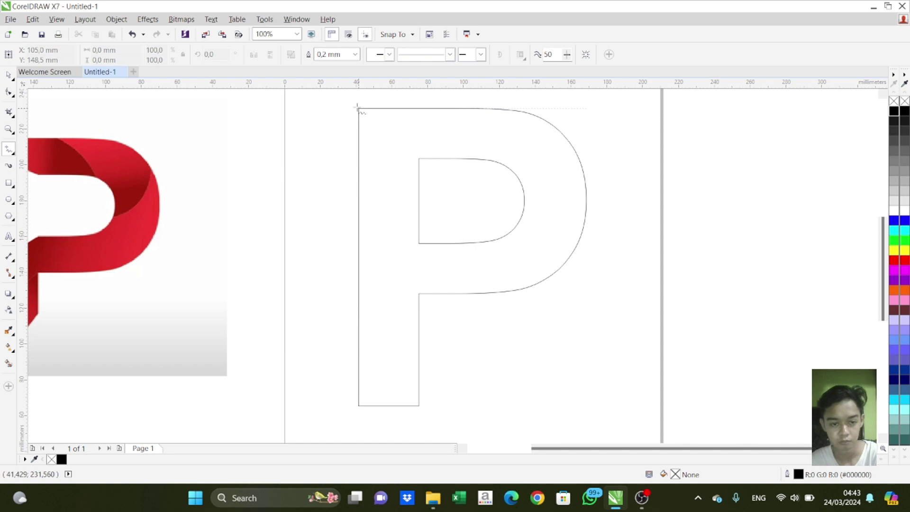
left_click(10, 72)
left_click(510, 169)
key("ctrl+a")
left_click(600, 217)
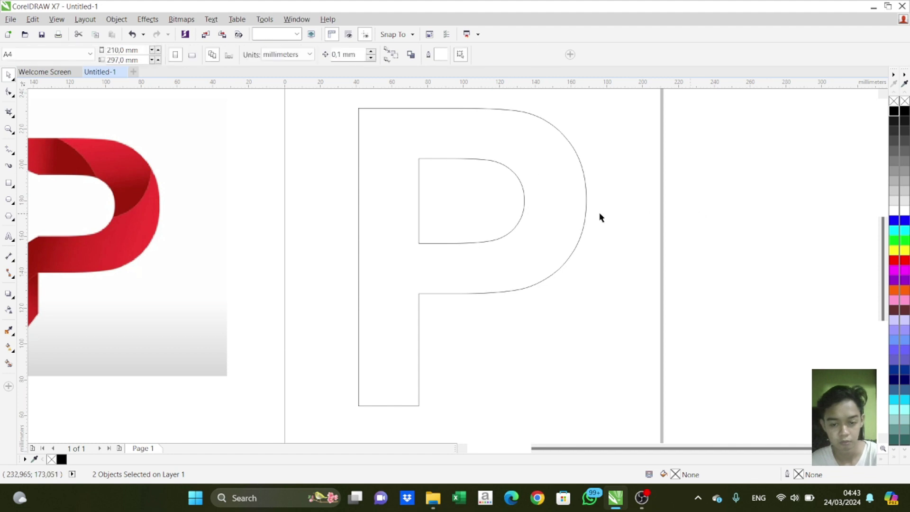
left_click(525, 201)
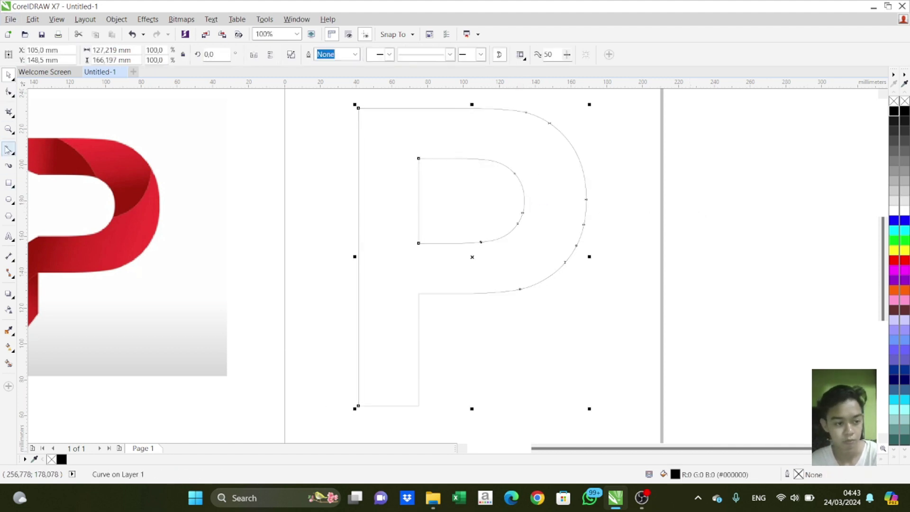
Draw three straight Freehand lines, each about 34 mm wide: from the P's upper-left corner to the counter, across the top arm, and across the bowl
left_click(8, 150)
left_click(41, 148)
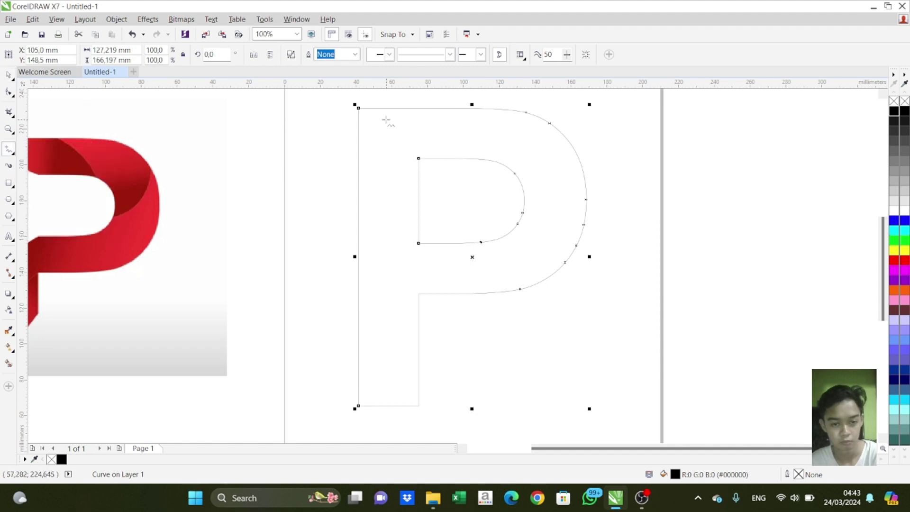
left_click(359, 108)
left_click(419, 159)
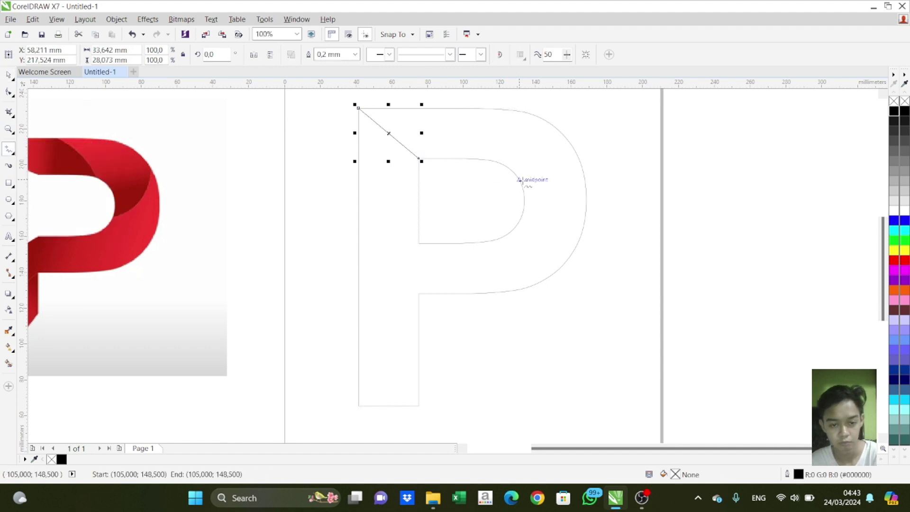
scroll(522, 180, "down", 2)
scroll(515, 172, "up", 2)
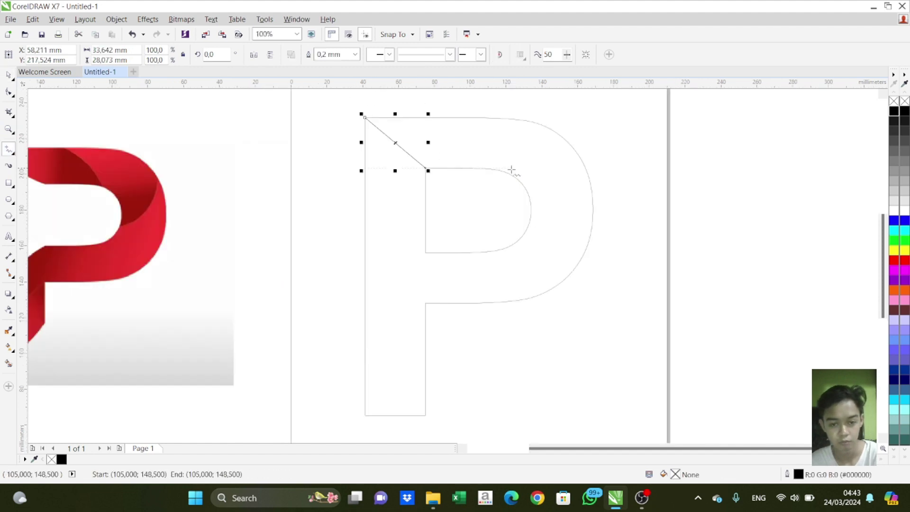
left_click(494, 169)
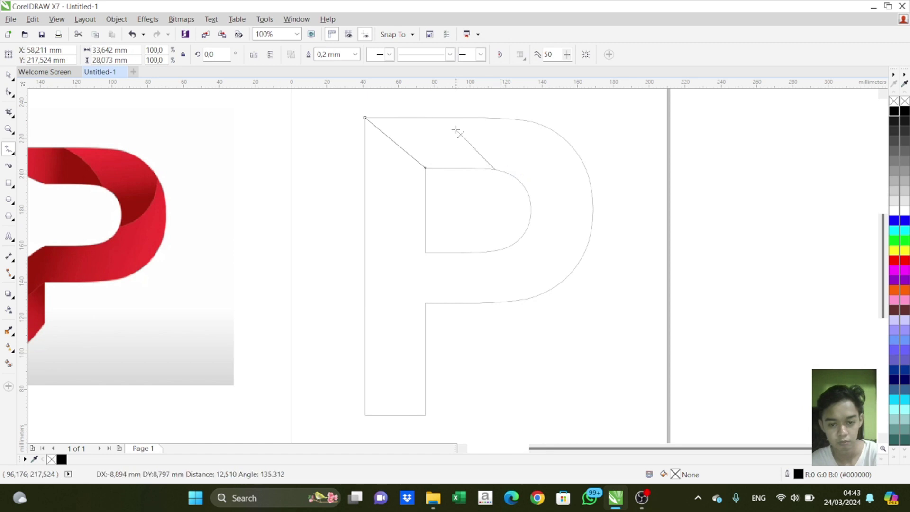
left_click(434, 117)
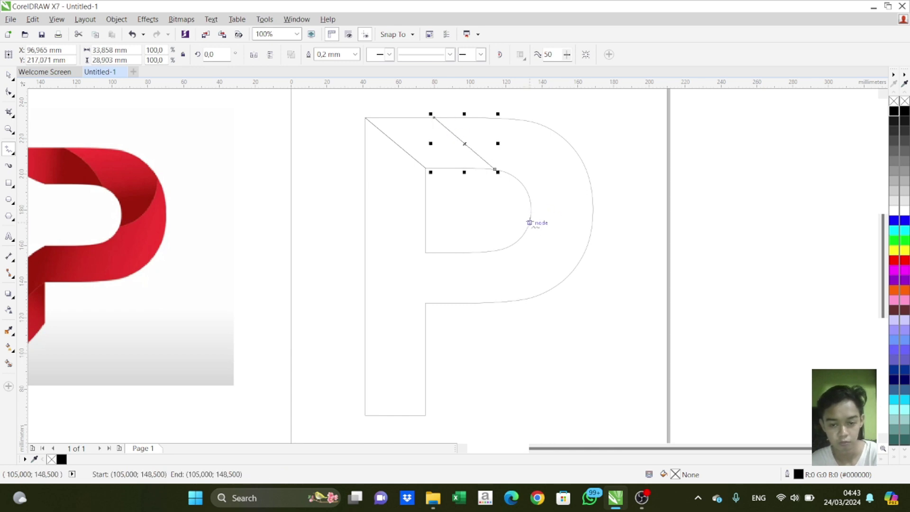
left_click(529, 222)
left_click(589, 177)
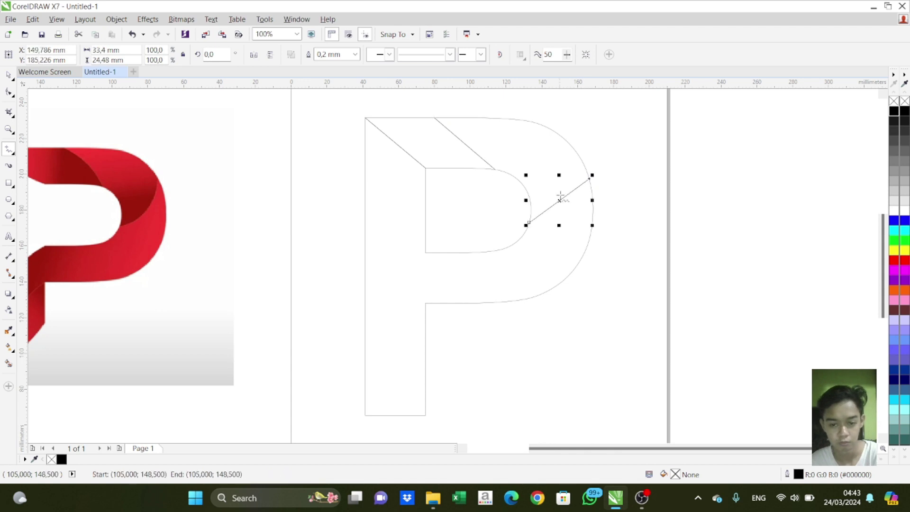
Draw three straight diagonal Freehand lines, each about 34 mm wide, across the P's stem, the lowest starting at its bottom-left corner
scroll(478, 245, "down", 2)
scroll(432, 277, "up", 2)
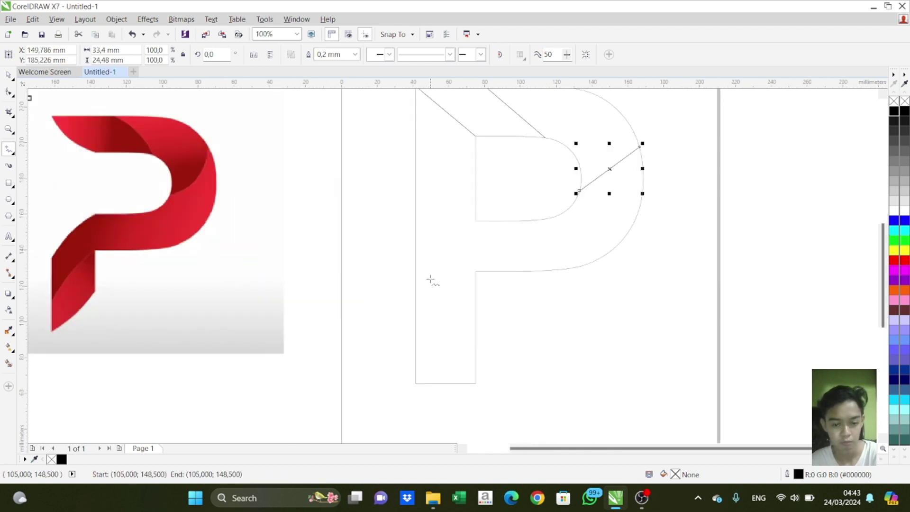
left_click_drag(475, 221, 413, 290)
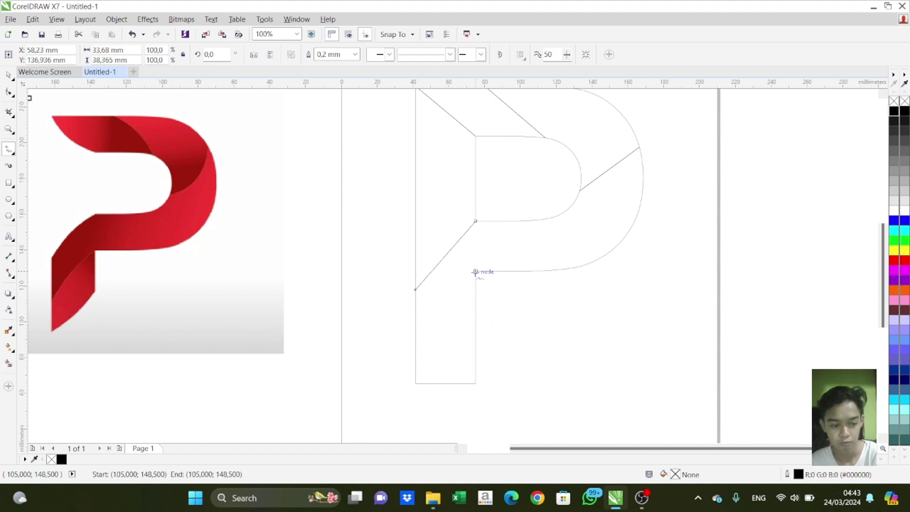
left_click_drag(475, 272, 416, 350)
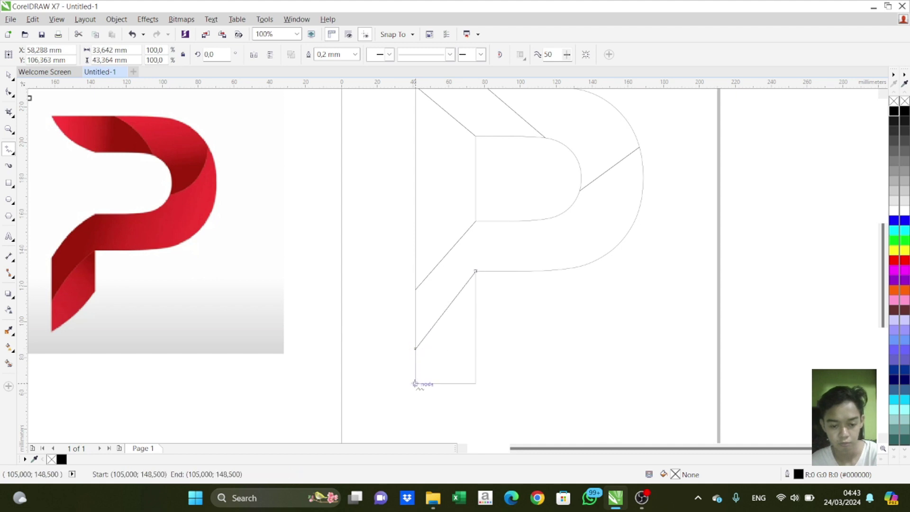
left_click_drag(415, 382, 475, 332)
Convert the diagonal line at the P's upper-left corner to a curve and bow it down and to the left
left_click(9, 92)
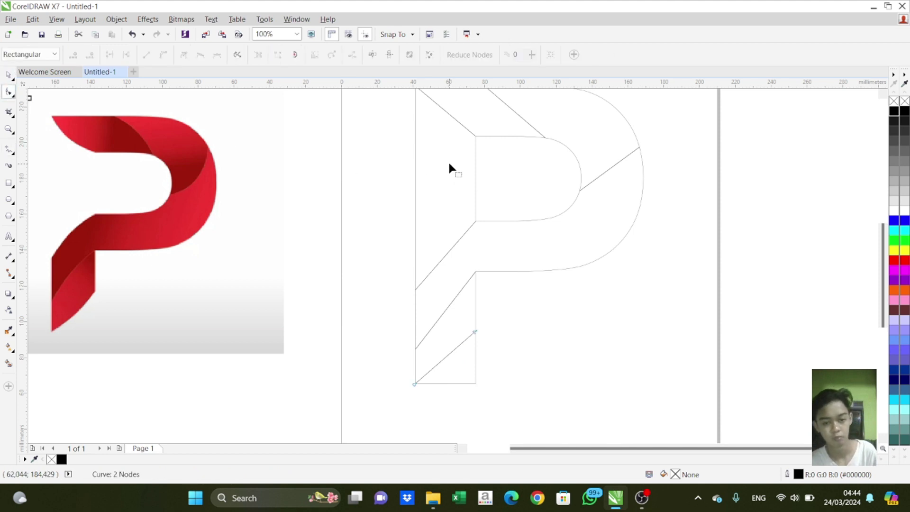
left_click(458, 123)
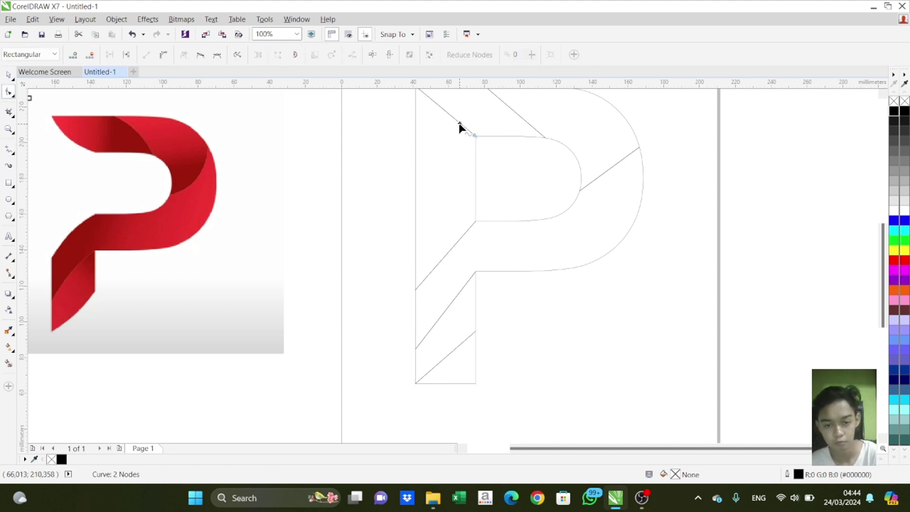
right_click(459, 123)
left_click(469, 170)
scroll(376, 227, "up", 3)
scroll(376, 227, "right", 3)
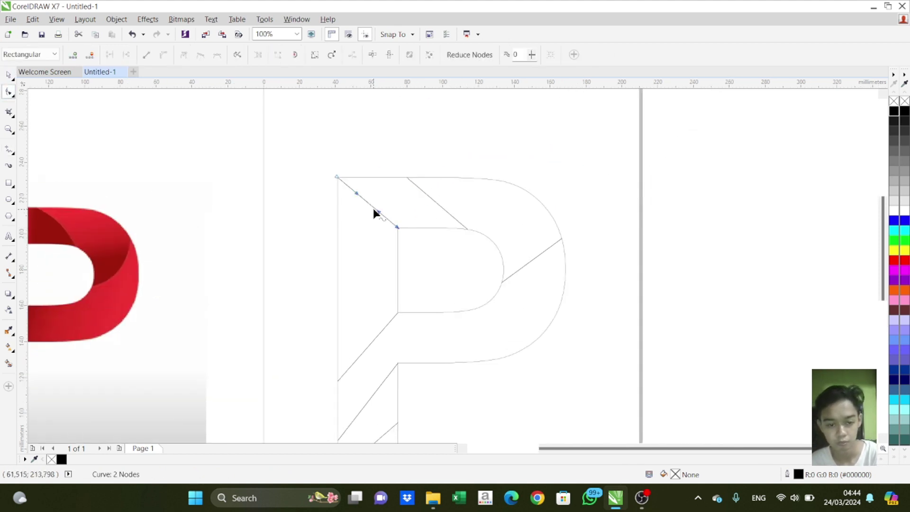
mouse_move(373, 209)
left_mouse_down()
mouse_move(368, 219)
mouse_move(359, 214)
left_mouse_up()
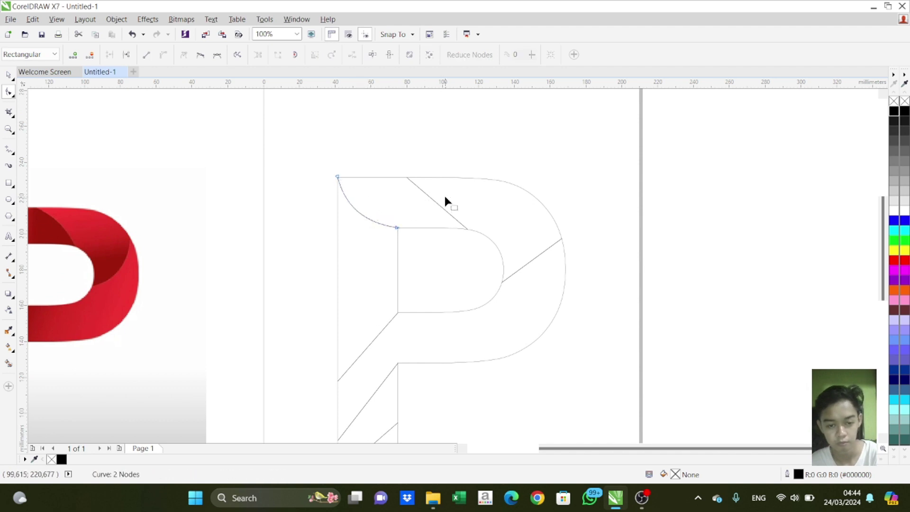
Convert the diagonal across the top arm to a curve, bow it outward, and move its lower end further along the counter's rounded edge
right_click(437, 203)
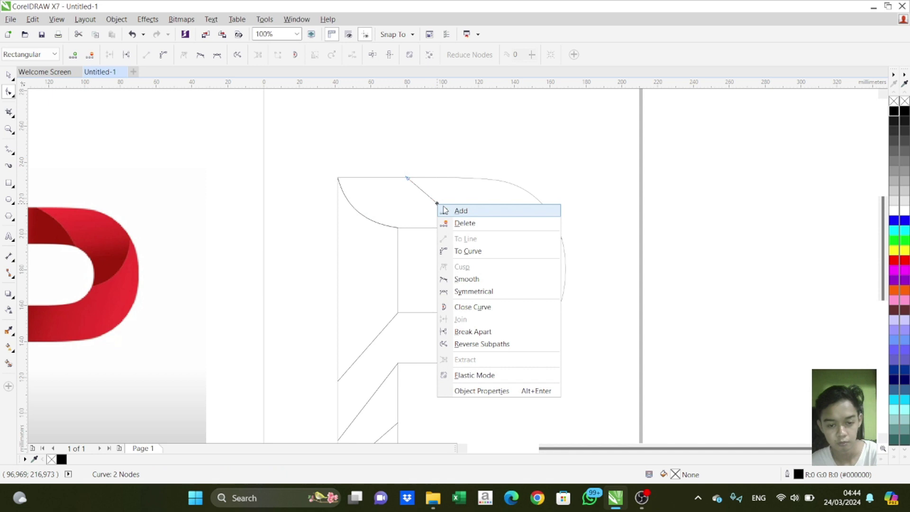
left_click(467, 251)
mouse_move(439, 203)
left_mouse_down()
mouse_move(451, 200)
mouse_move(445, 196)
left_mouse_up()
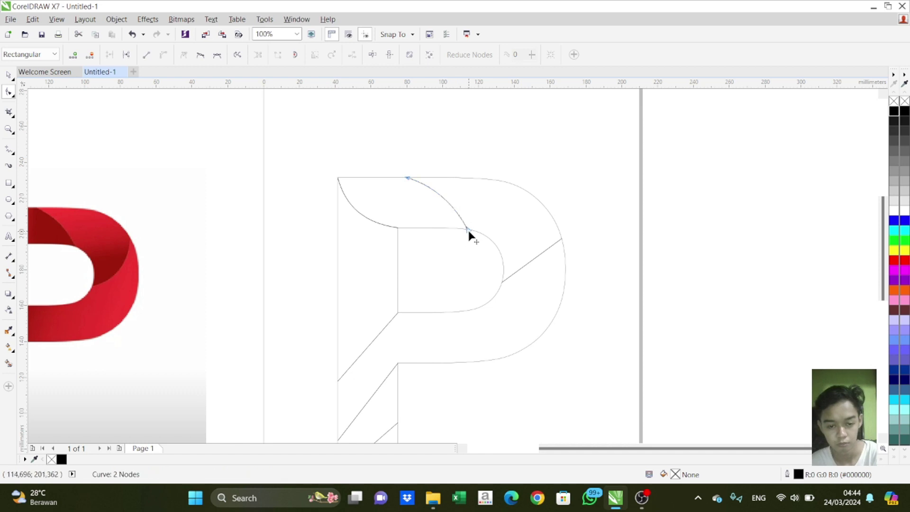
left_click_drag(468, 231, 498, 253)
left_click_drag(483, 222, 445, 185)
left_click(454, 159)
Convert the bowl's diagonal to a curve, move its lower end to the counter's bottom edge, and adjust its handles to follow the bowl
scroll(478, 172, "down", 2)
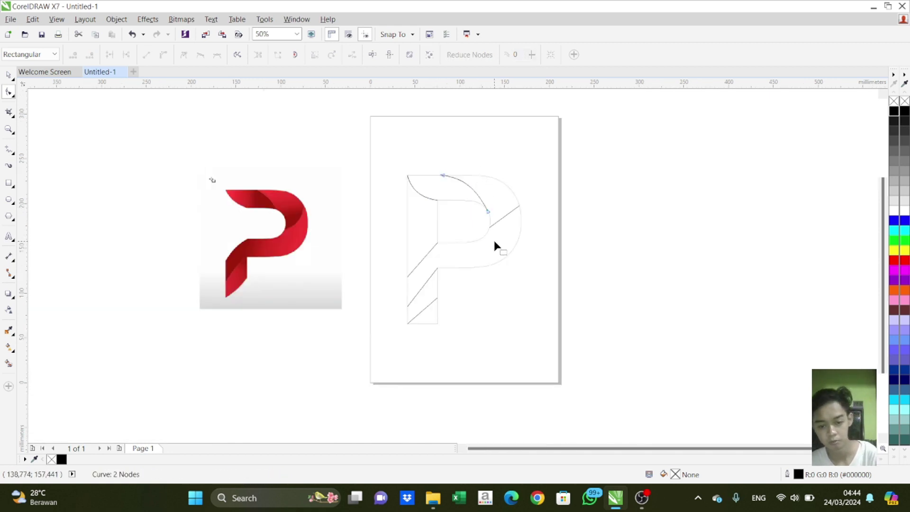
scroll(489, 232, "up", 2)
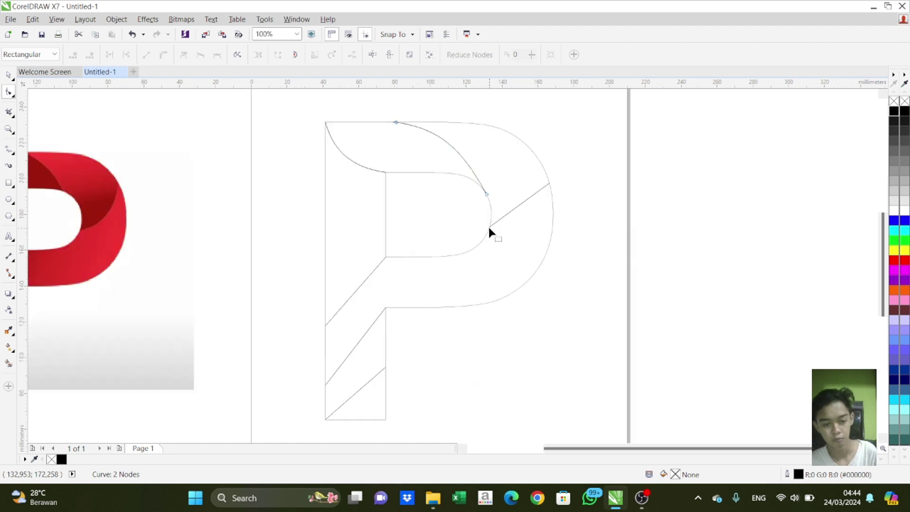
left_click(500, 220)
right_click(500, 220)
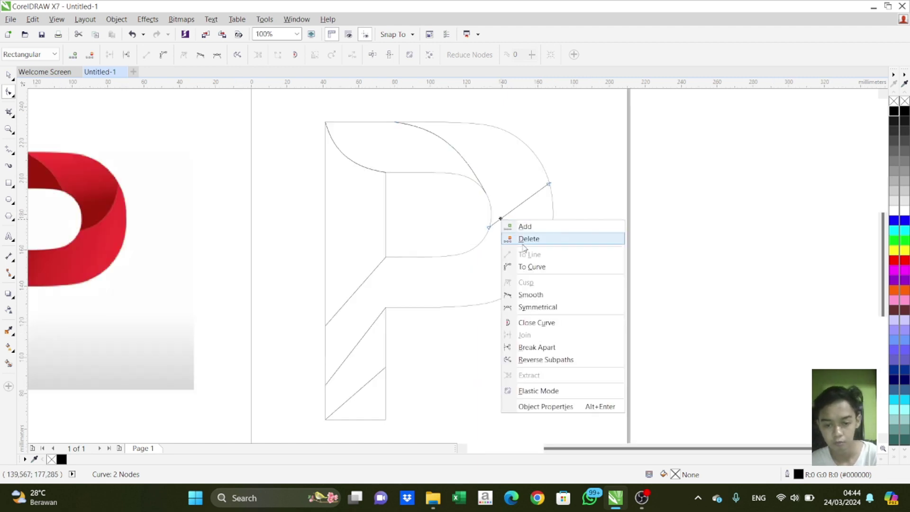
left_click(524, 265)
left_click_drag(512, 212, 452, 255)
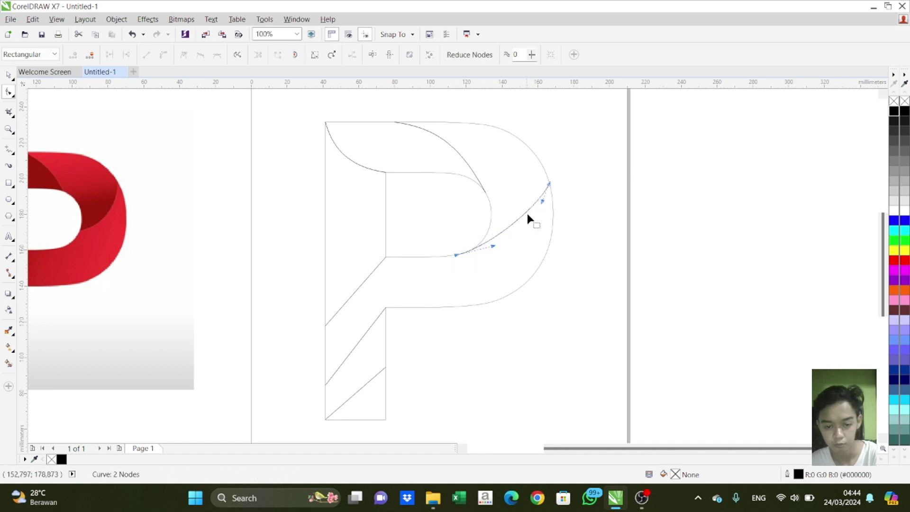
left_click_drag(542, 202, 550, 223)
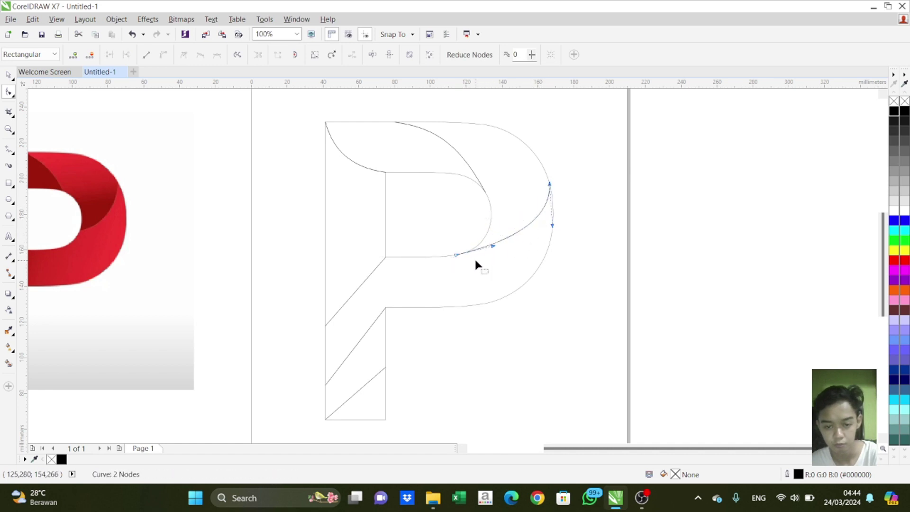
mouse_move(492, 246)
left_mouse_down()
mouse_move(488, 257)
mouse_move(498, 256)
left_mouse_up()
left_click(593, 266)
Convert the uppermost diagonal line on the stem to a curve and bow it up and to the left
scroll(524, 262, "down", 1)
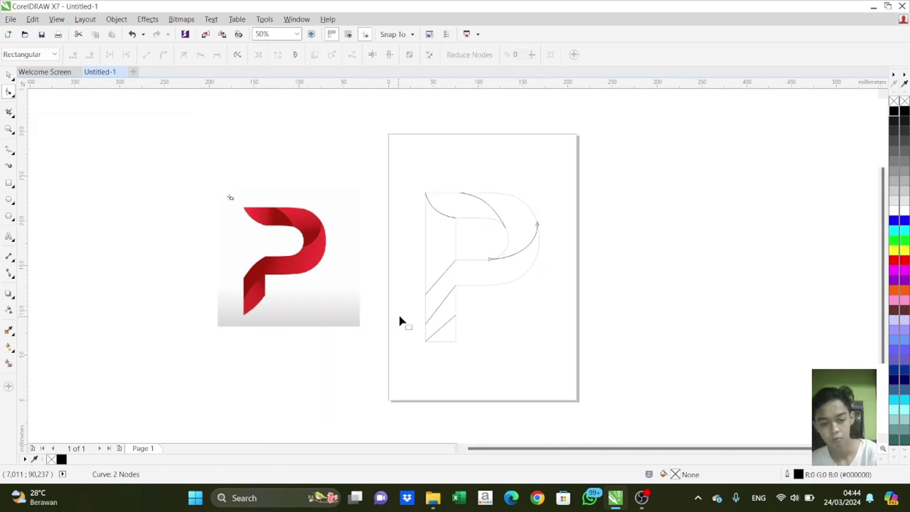
scroll(427, 300, "up", 1)
right_click(445, 264)
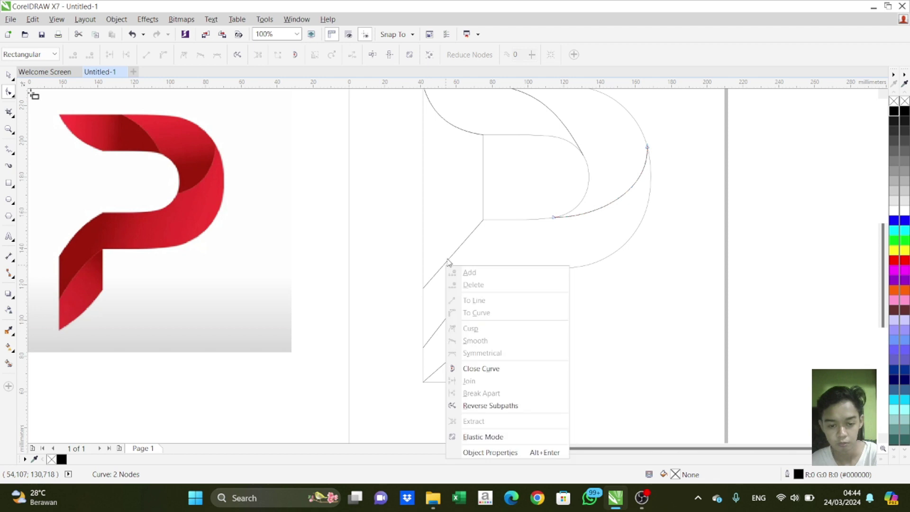
left_click(449, 261)
right_click(448, 260)
left_click(457, 246)
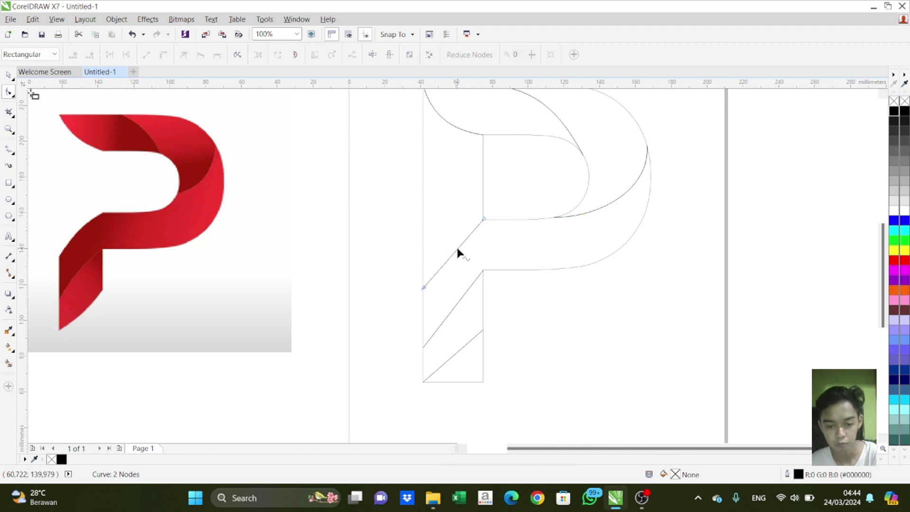
right_click(457, 248)
left_click(469, 296)
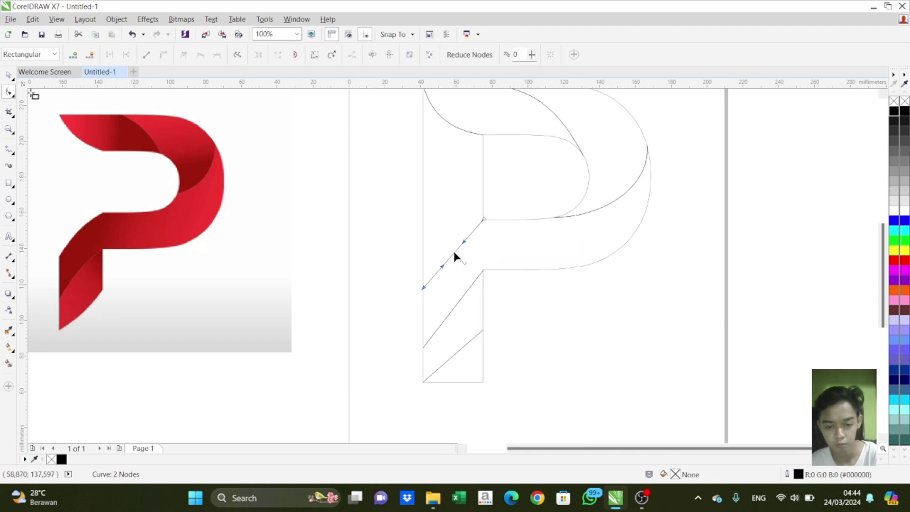
left_click_drag(453, 256, 440, 244)
Convert the middle diagonal line on the stem to a curve and bow it upward to match the curve above
left_click(449, 317)
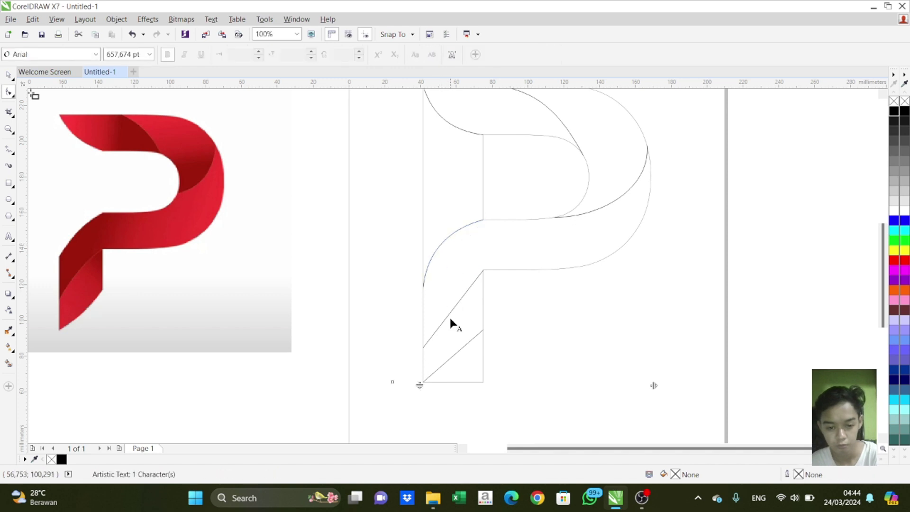
left_click(449, 312)
right_click(448, 313)
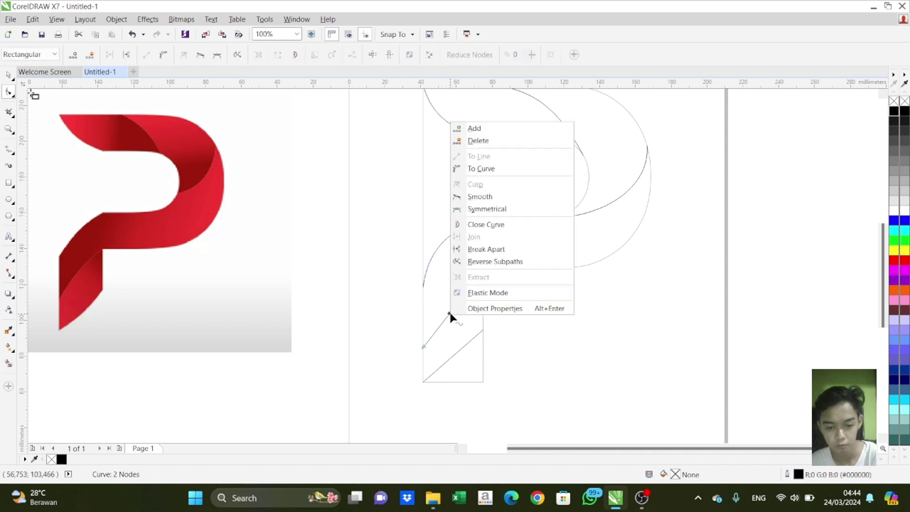
left_click(483, 169)
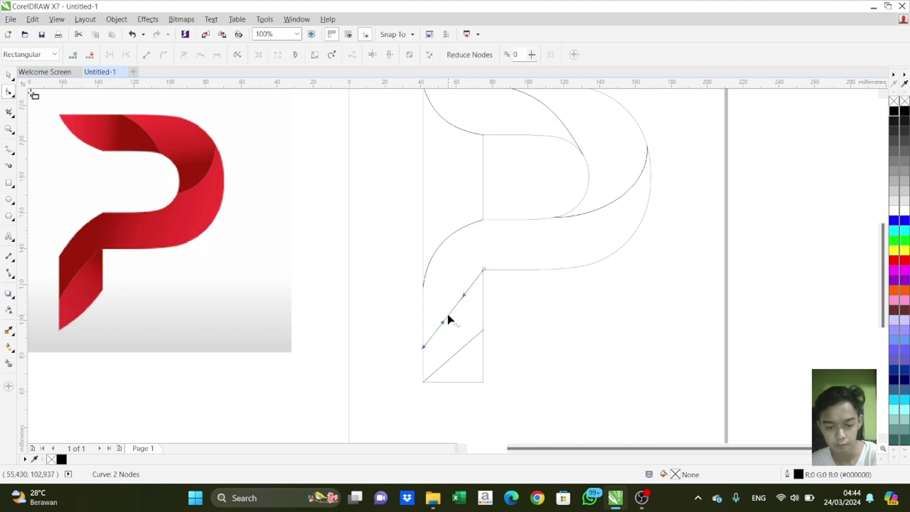
left_click_drag(447, 313, 442, 299)
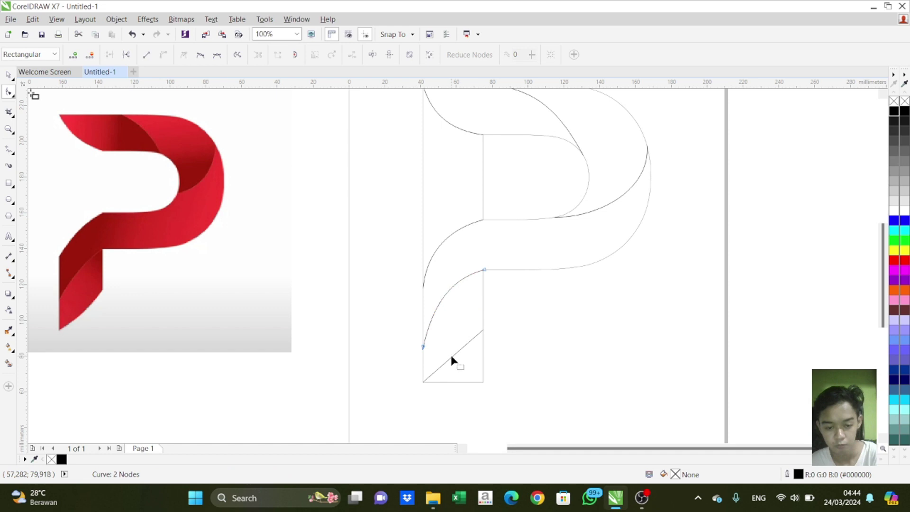
Convert the lowest diagonal on the stem to a curve, bow it down and to the right, and raise its upper end along the stem's edge
right_click(451, 359)
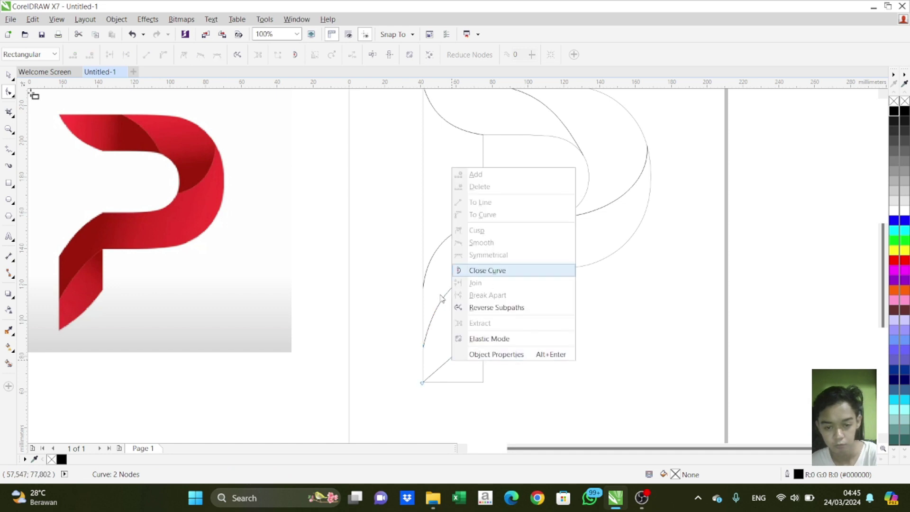
left_click(452, 360)
right_click(453, 356)
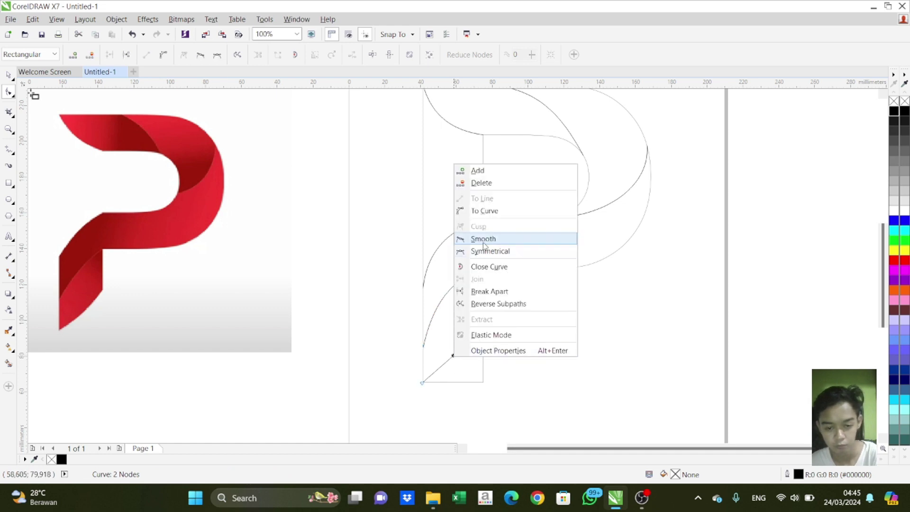
left_click(484, 210)
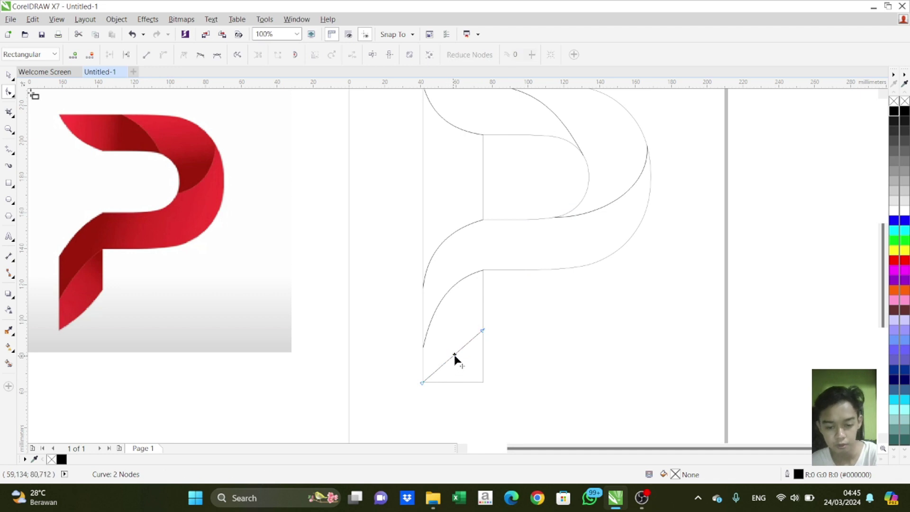
mouse_move(455, 359)
left_mouse_down()
mouse_move(465, 365)
mouse_move(459, 360)
left_mouse_up()
left_click_drag(483, 330, 482, 311)
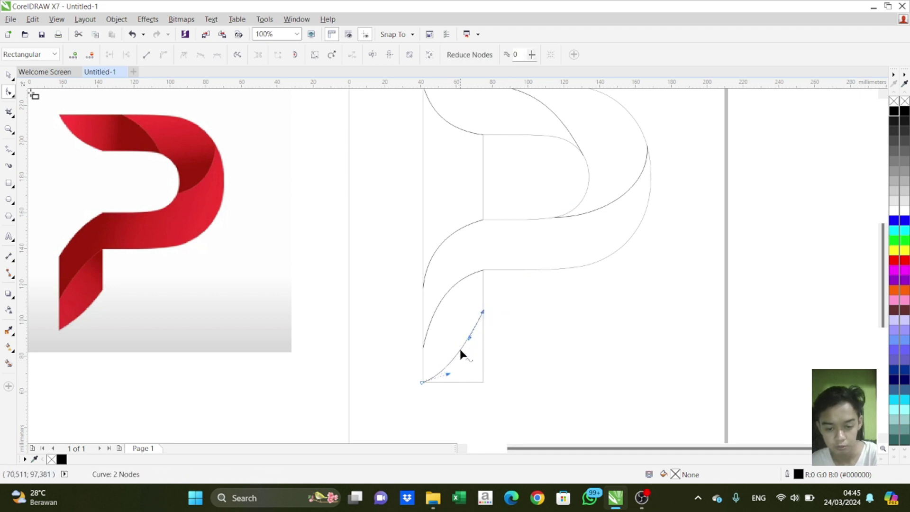
mouse_move(453, 364)
left_mouse_down()
mouse_move(481, 345)
mouse_move(448, 378)
left_mouse_up()
left_click(478, 336)
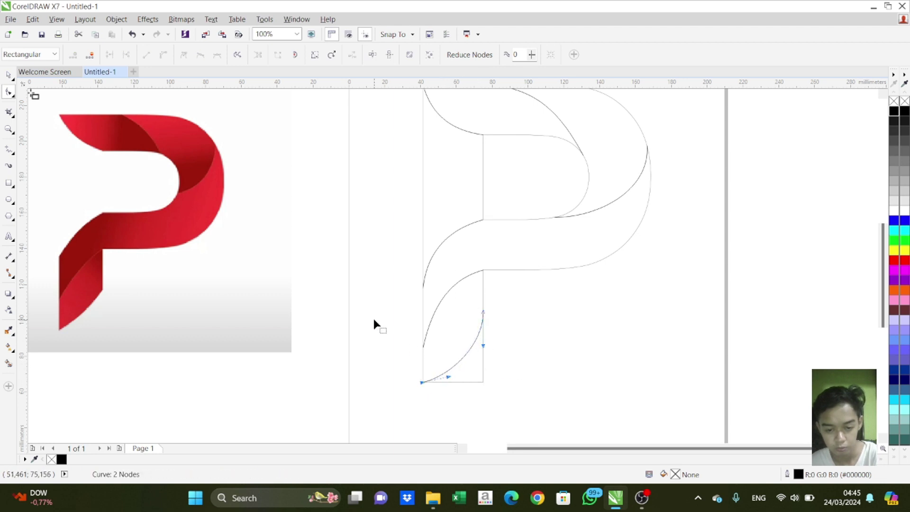
left_click(9, 74)
left_click(397, 317)
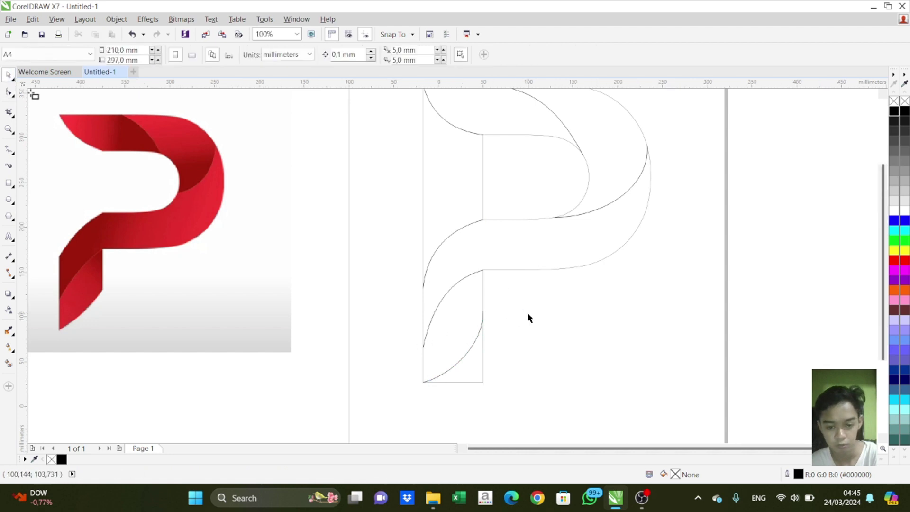
Smart-fill the four ribbon segments of the P: the top arm, the bowl, the long lower band, and the stem's tail
scroll(493, 296, "down", 2)
left_click_drag(552, 329, 382, 326)
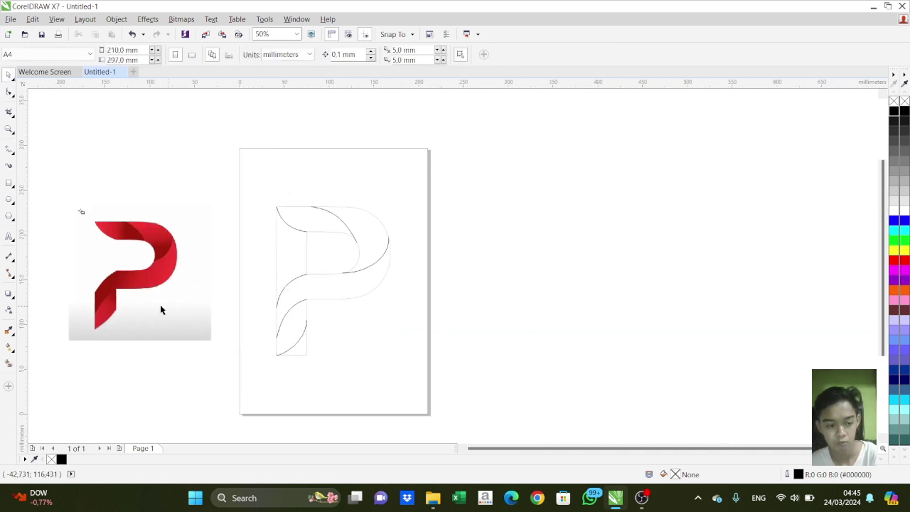
left_click(8, 364)
left_click(315, 218)
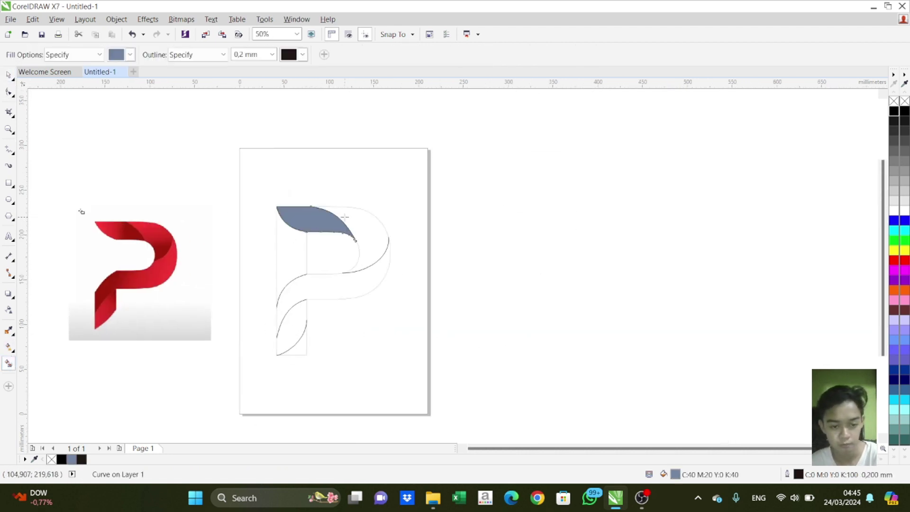
left_click(375, 239)
left_click(365, 286)
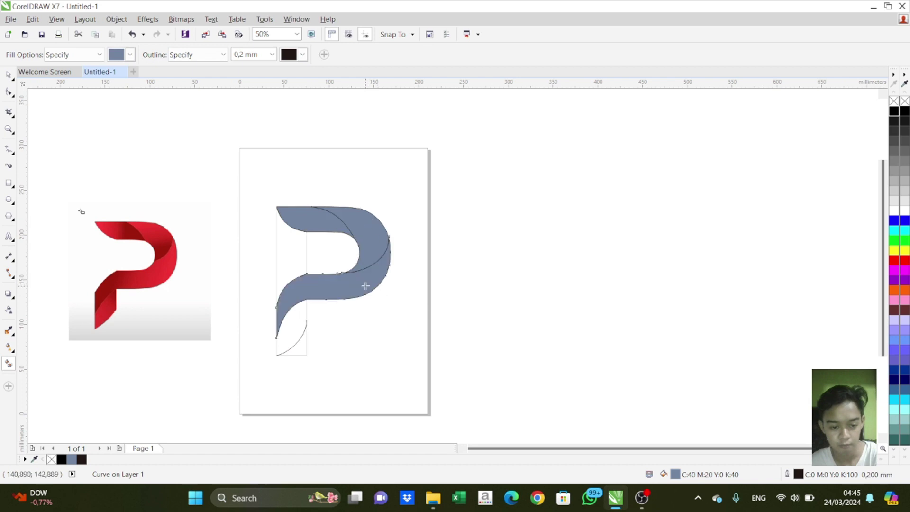
left_click(293, 323)
left_click(8, 75)
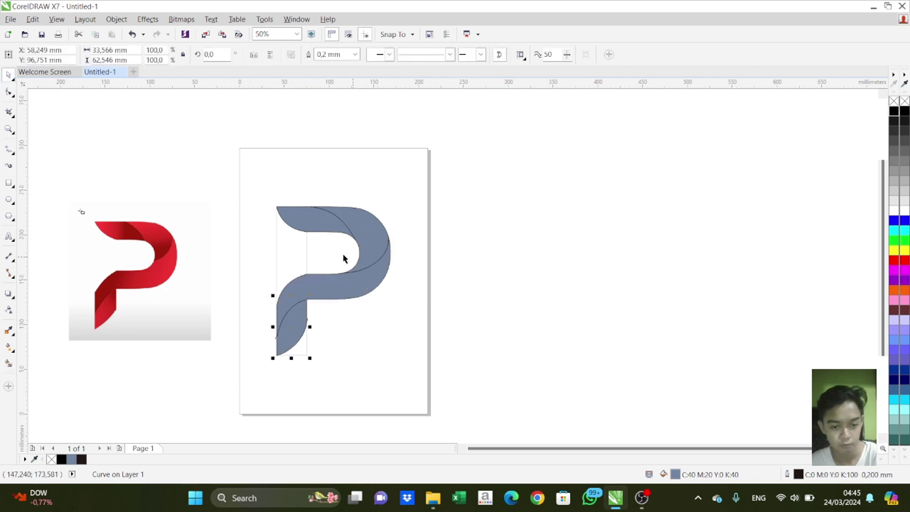
Duplicate the four filled ribbon segments onto the empty area right of the page and remove the copies' outlines
left_click(303, 227)
left_click(383, 239, "shift")
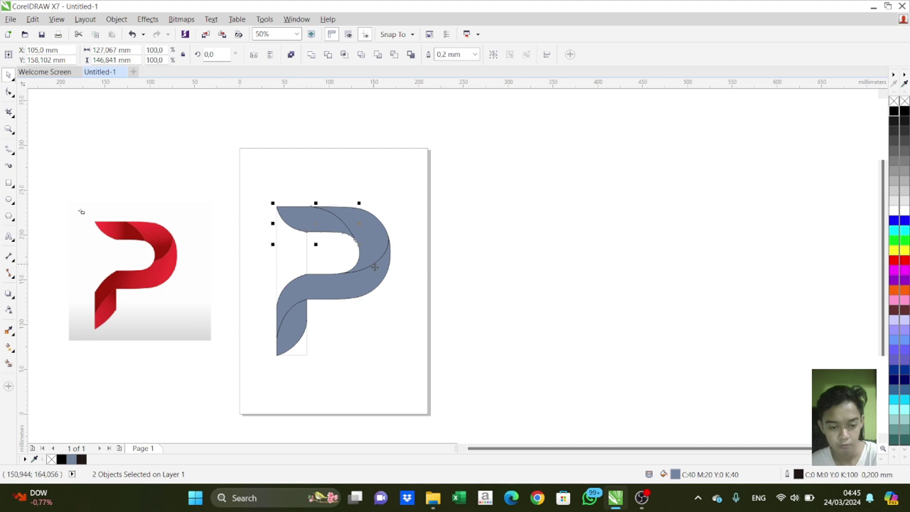
left_click(361, 298)
left_click(368, 264, "shift")
left_click(294, 334, "shift")
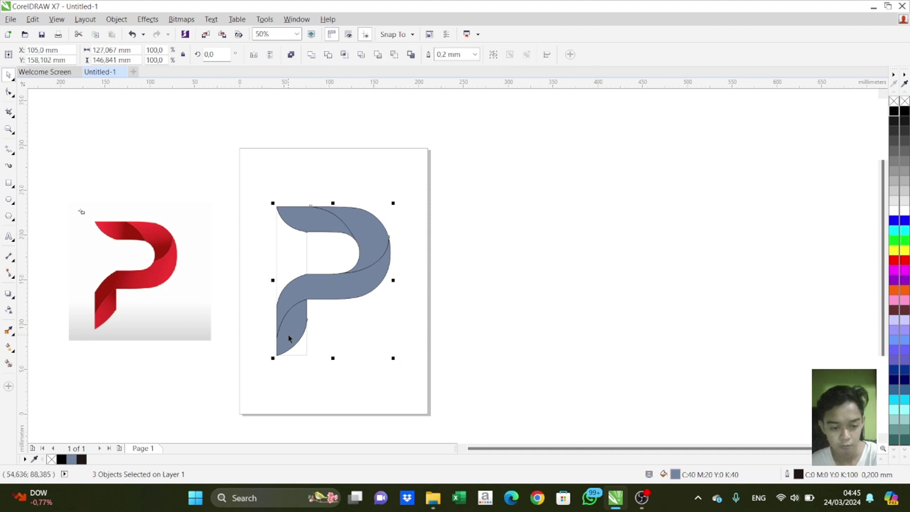
left_click_drag(289, 339, 501, 308)
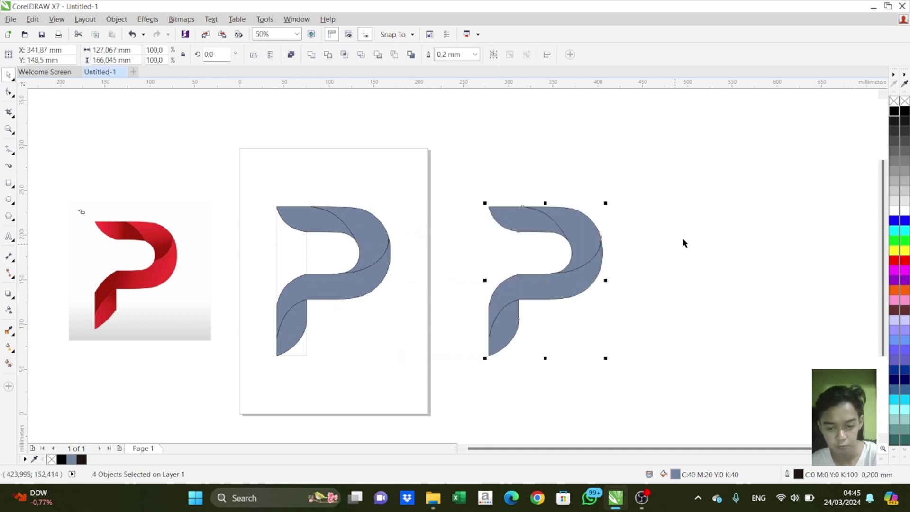
right_click(901, 103)
left_click(503, 269)
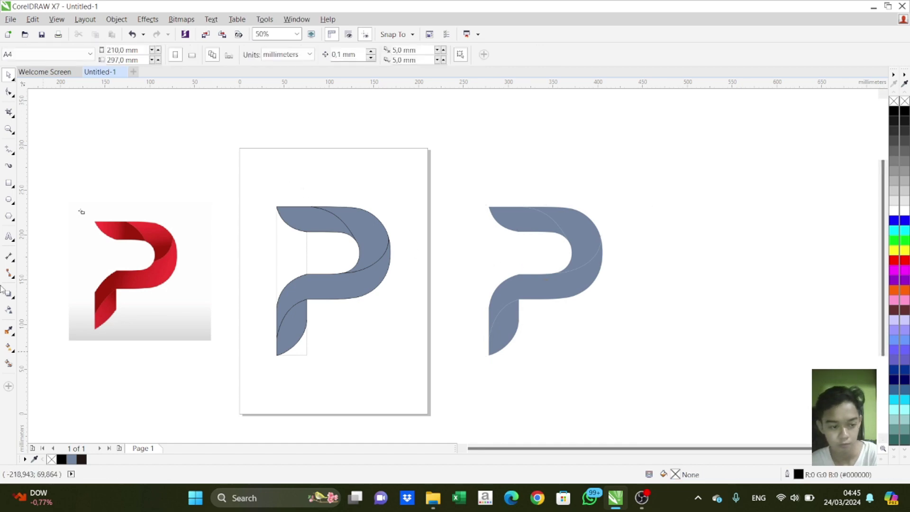
Apply a linear fountain fill to the copied top arm, running from its upper-left tip to its pointed end at the counter
left_click(9, 347)
left_click(539, 235)
scroll(536, 234, "up", 4)
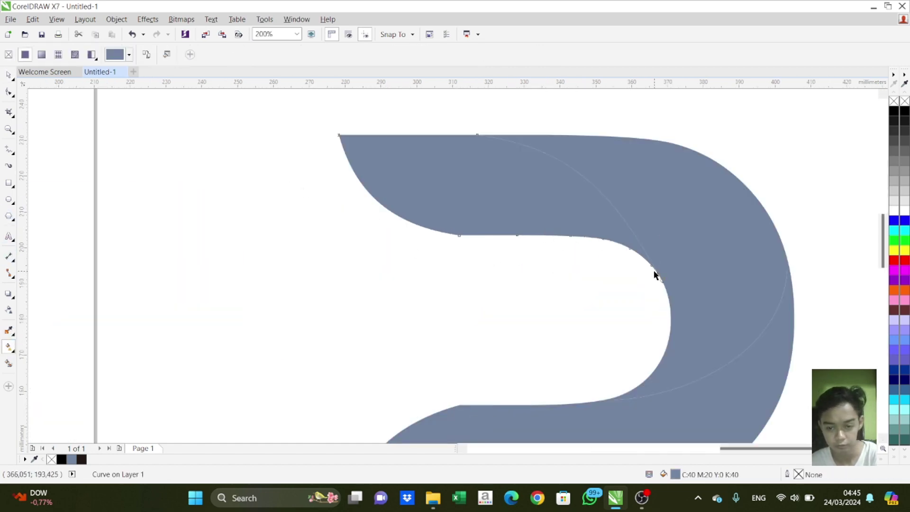
left_click_drag(341, 136, 498, 204)
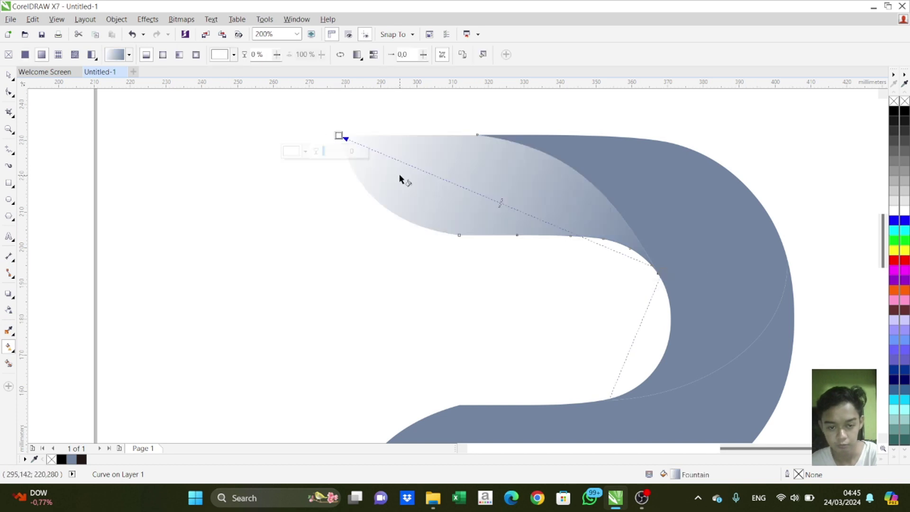
Colour the top arm gradient's start red and its end purple
scroll(399, 173, "down", 2)
left_click(900, 261)
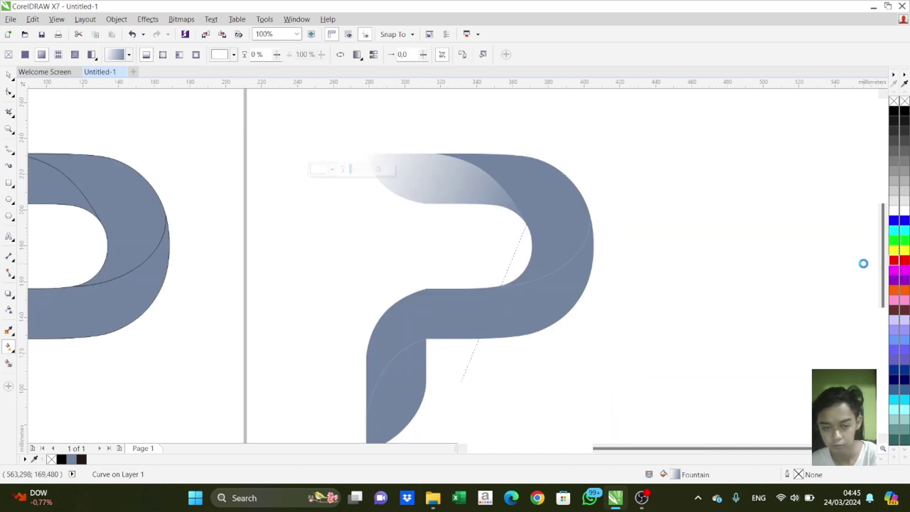
left_click(527, 221)
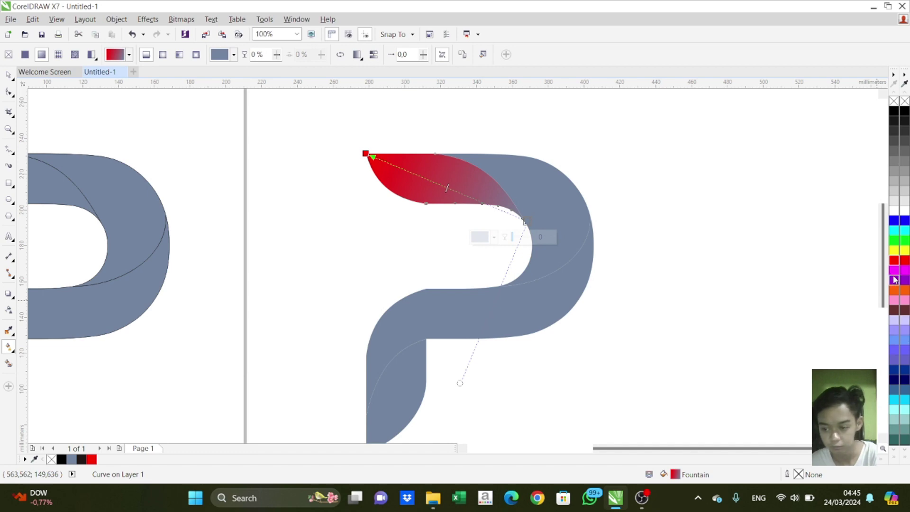
left_click(894, 280)
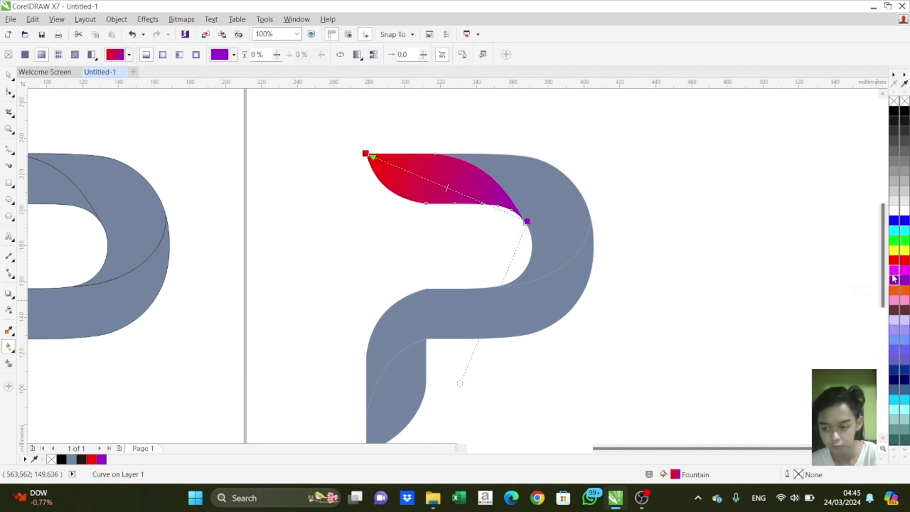
Change the gradient's end colour to dark purple and pull its end point back inside the top arm
scroll(894, 290, "down", 10)
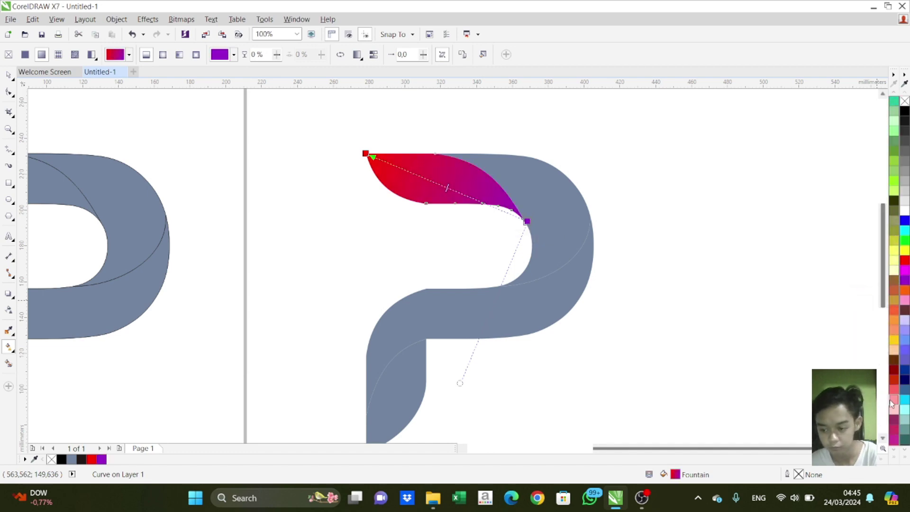
left_click(894, 399)
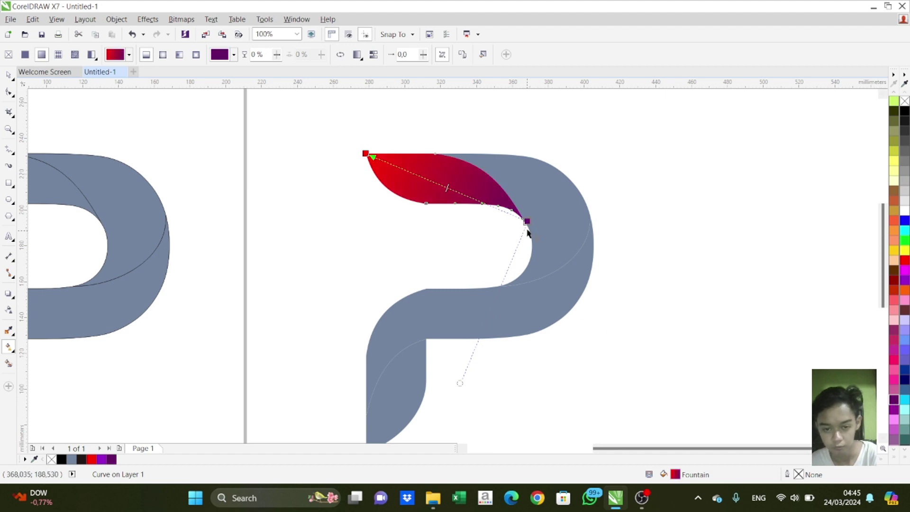
left_click_drag(526, 221, 501, 189)
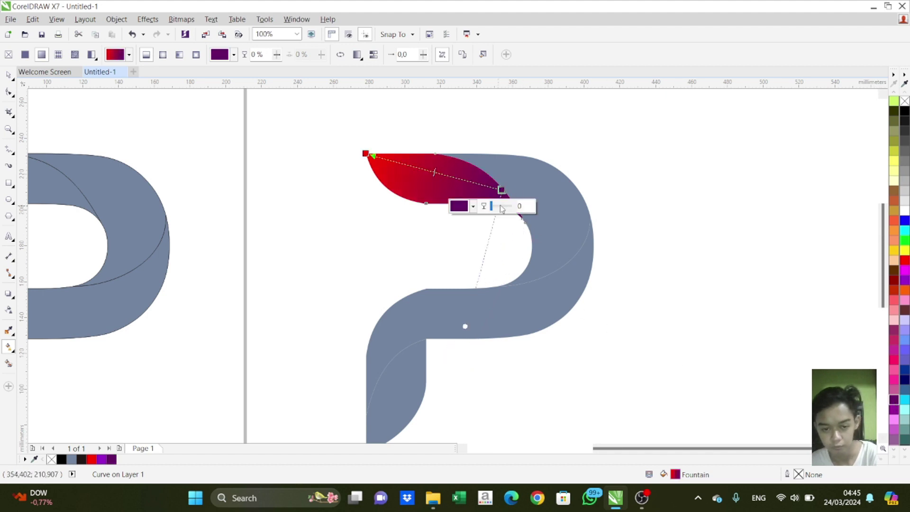
Try a brighter purple and a light violet for the gradient's end, then return it to dark purple
left_click(894, 410)
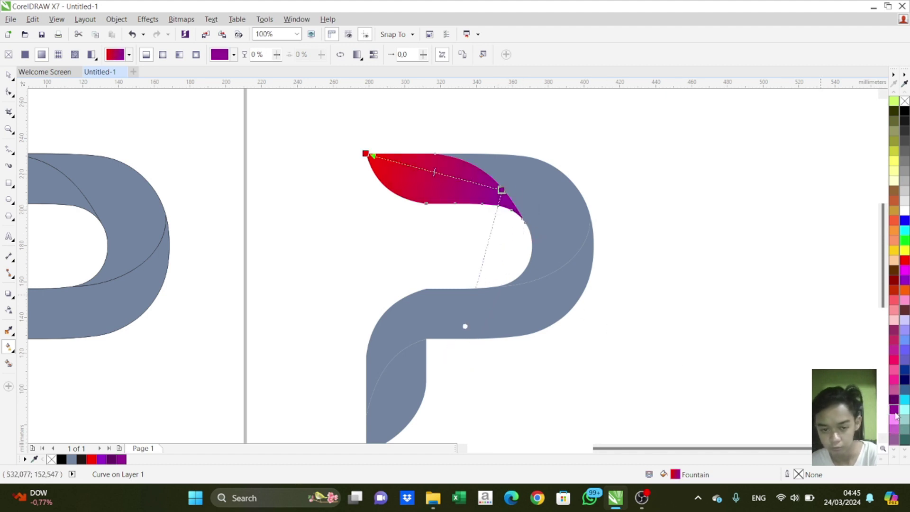
left_click(894, 419)
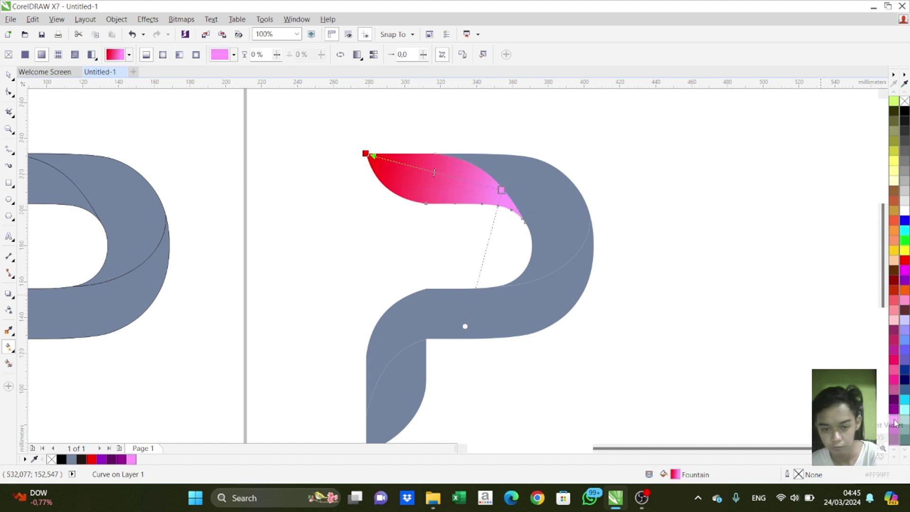
left_click(894, 400)
Set the gradient's start colour at the top arm's tip to pink and deselect the segment
scroll(896, 401, "down", 3)
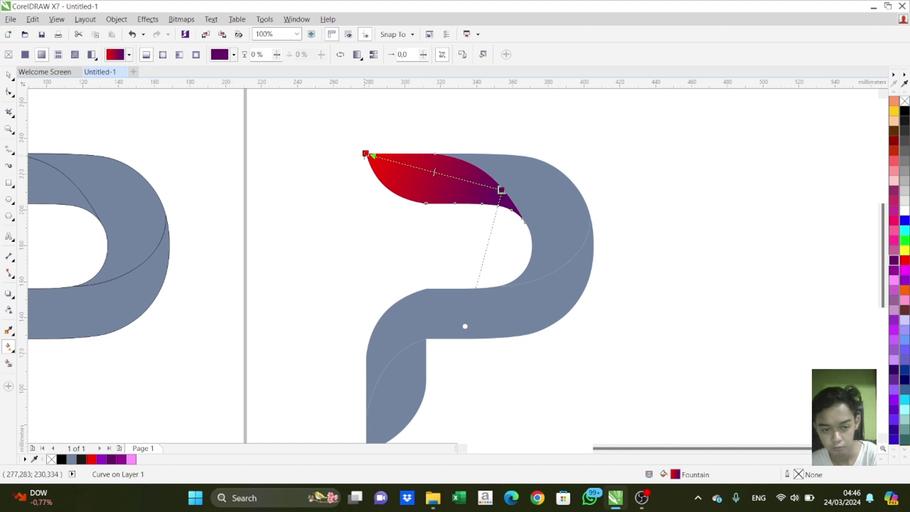
left_click(366, 153)
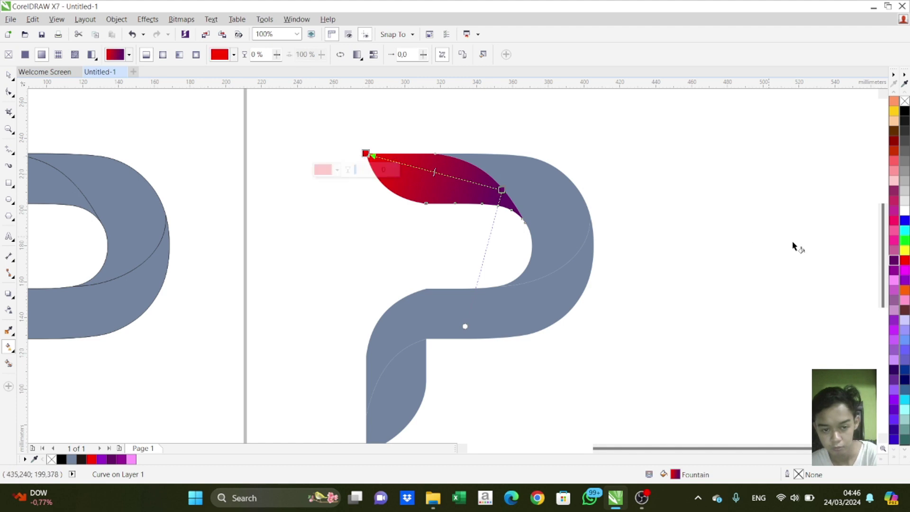
left_click(904, 301)
left_click(675, 280)
Copy only the fill property from the top arm to the copied P's bowl segment
left_click(573, 241)
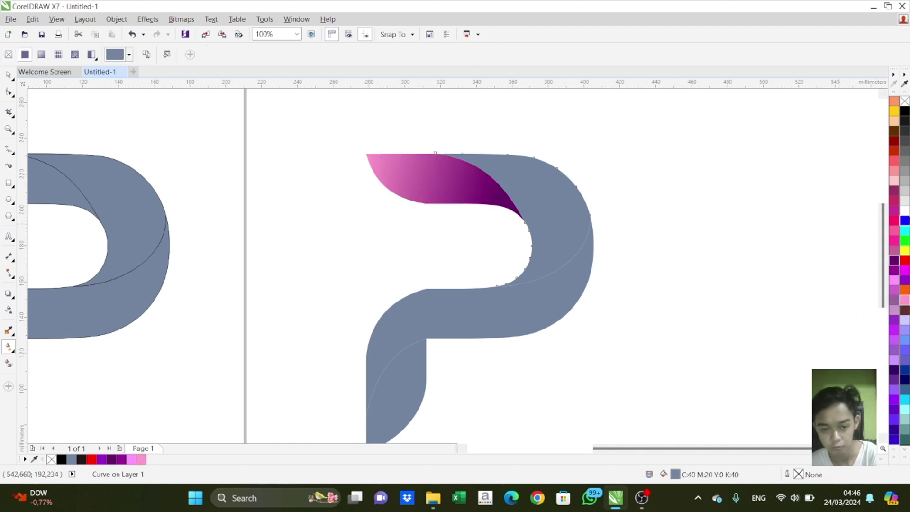
left_click(32, 19)
left_click(71, 174)
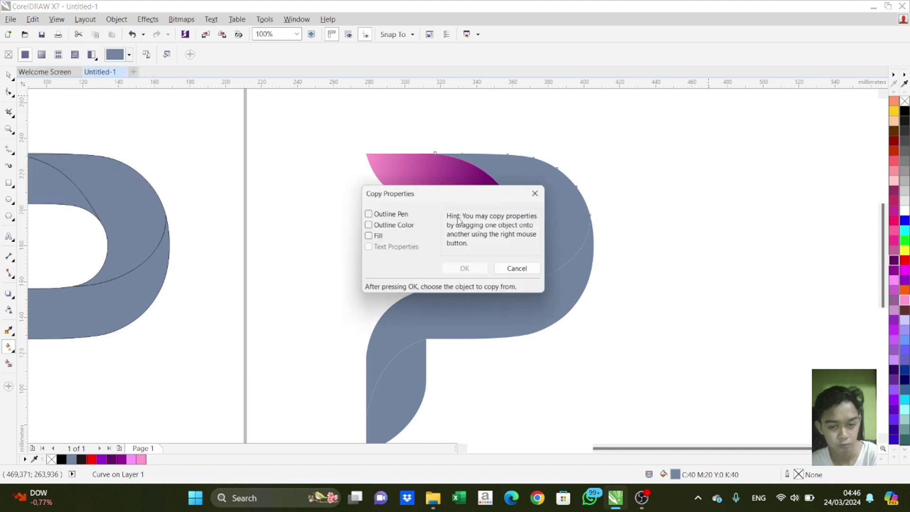
left_click(374, 237)
left_click(466, 270)
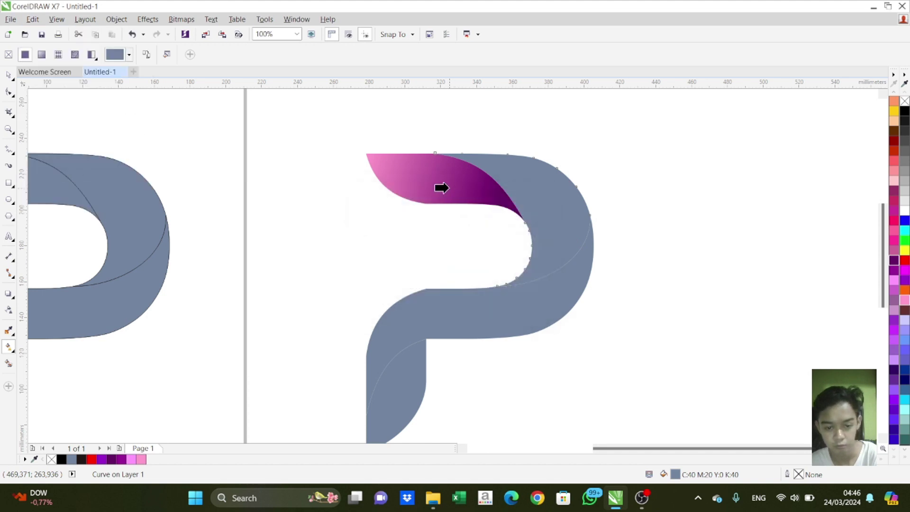
left_click(443, 187)
Copy the pink-to-purple gradient fill onto the long lower band that runs from the bowl to the stem
key("ctrl+z")
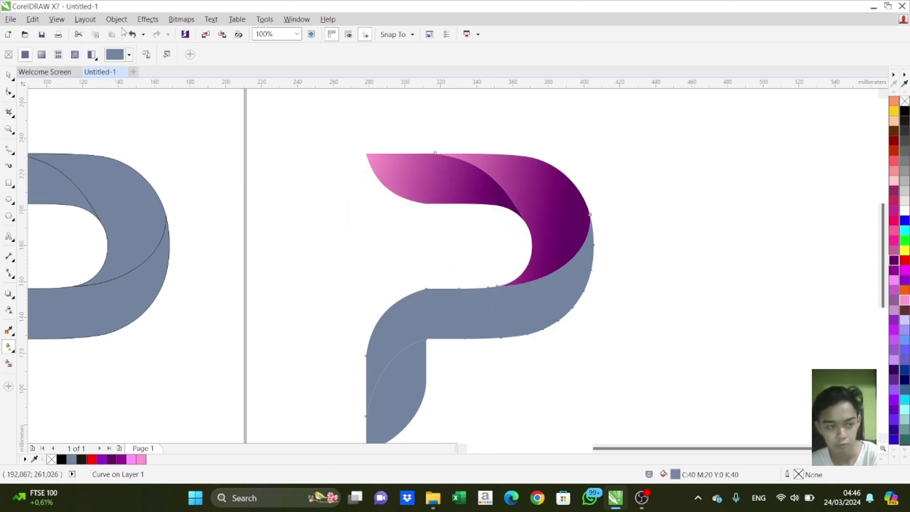
left_click(39, 23)
left_click(71, 174)
left_click(464, 268)
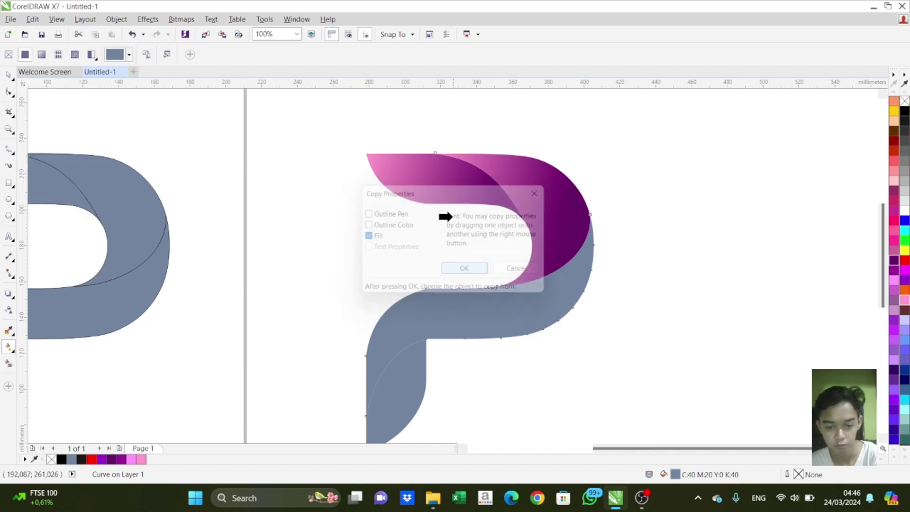
left_click(447, 217)
Copy the gradient fill from the lower band onto the stem's tail segment and deselect everything
left_click(386, 361)
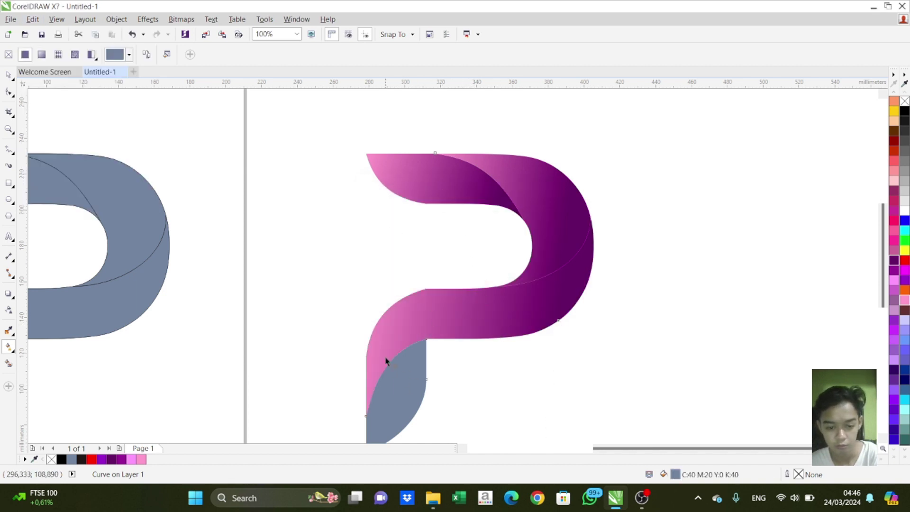
left_click(32, 20)
left_click(72, 174)
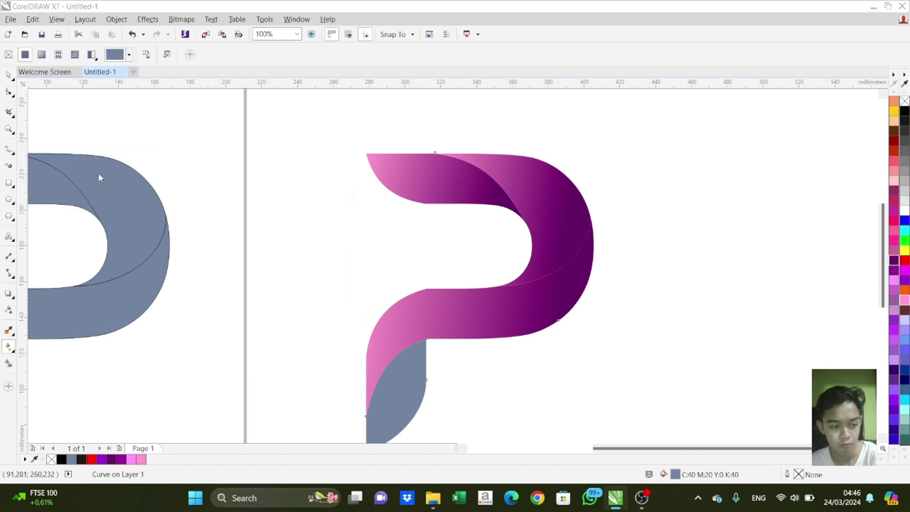
left_click(467, 270)
left_click(475, 301)
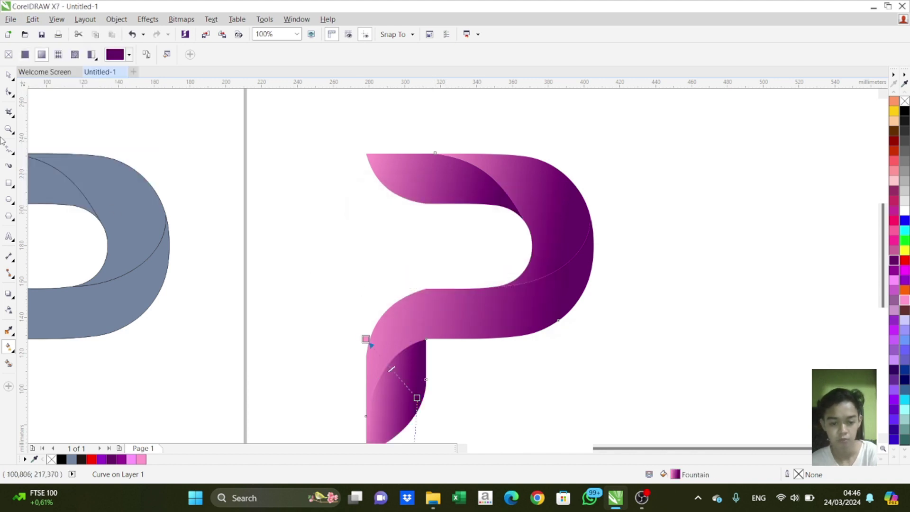
key("space")
scroll(526, 232, "down", 1)
left_click(521, 311)
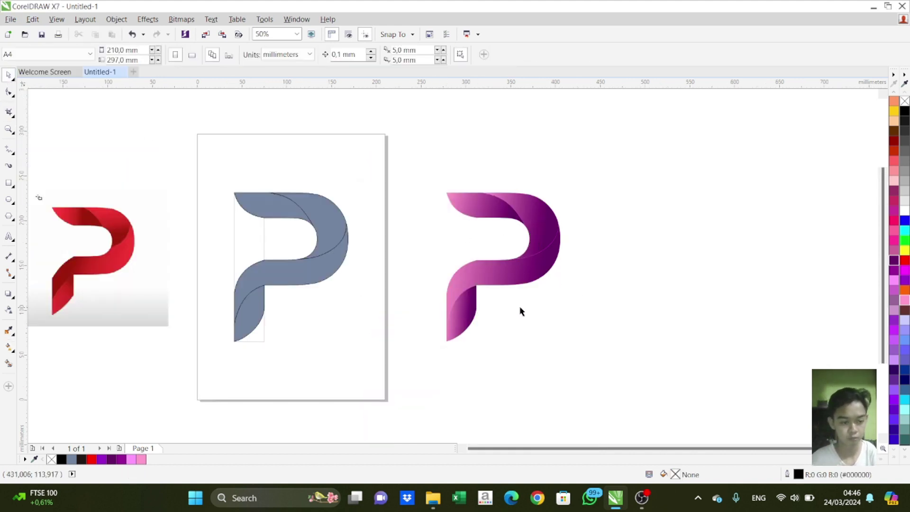
Redirect the lower band's gradient so it runs from purple at the stem to pink at the bowl's outer edge
scroll(448, 304, "up", 1)
left_click(568, 248)
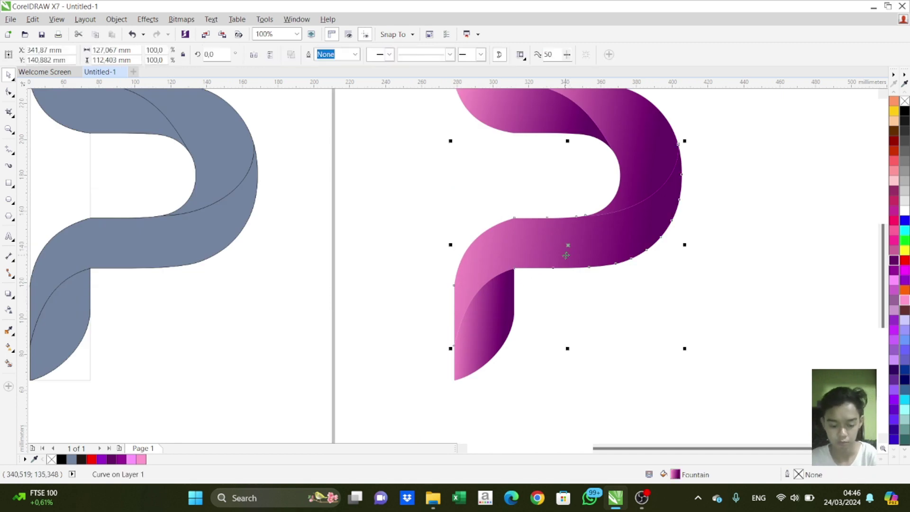
key("g")
left_click_drag(593, 215, 675, 166)
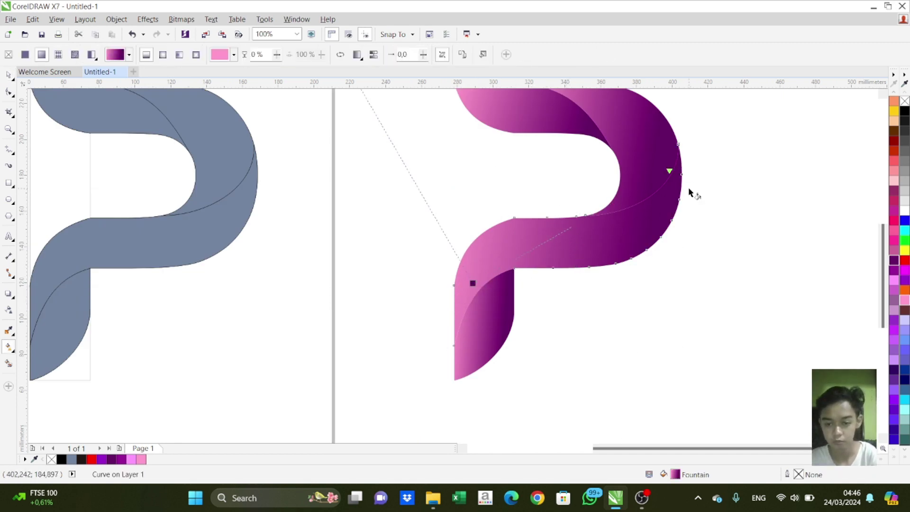
left_click(538, 284)
scroll(538, 284, "down", 2)
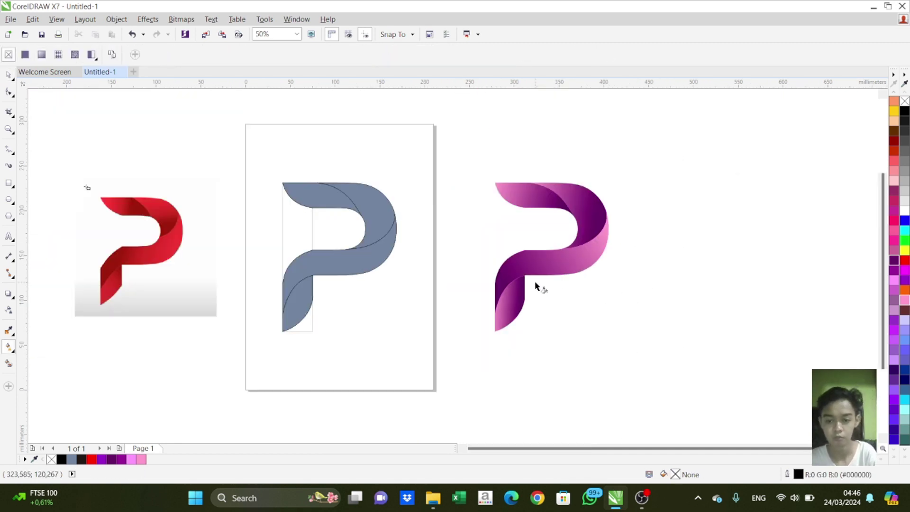
Redirect the bowl segment's gradient to run downward from pink above the upper curve to dark purple near the inner fold, and deselect it
scroll(578, 243, "up", 2)
left_click(595, 217)
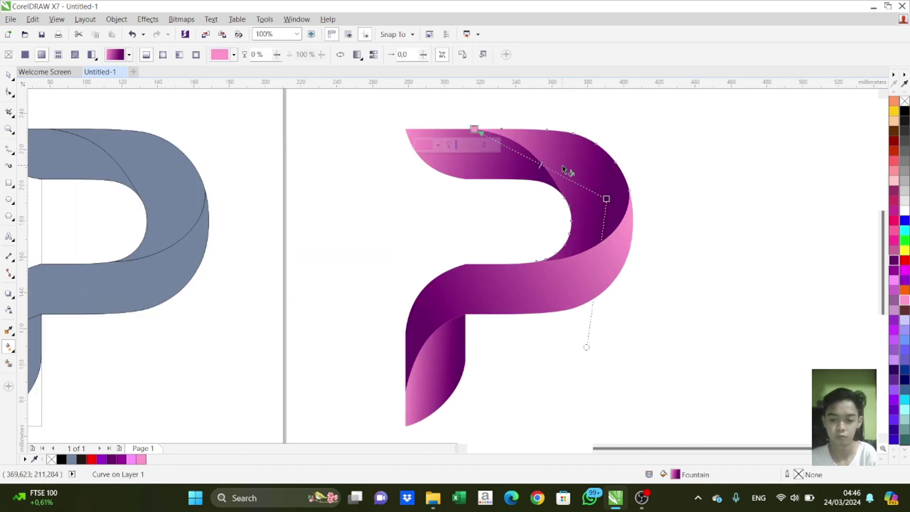
left_click_drag(572, 139, 589, 132)
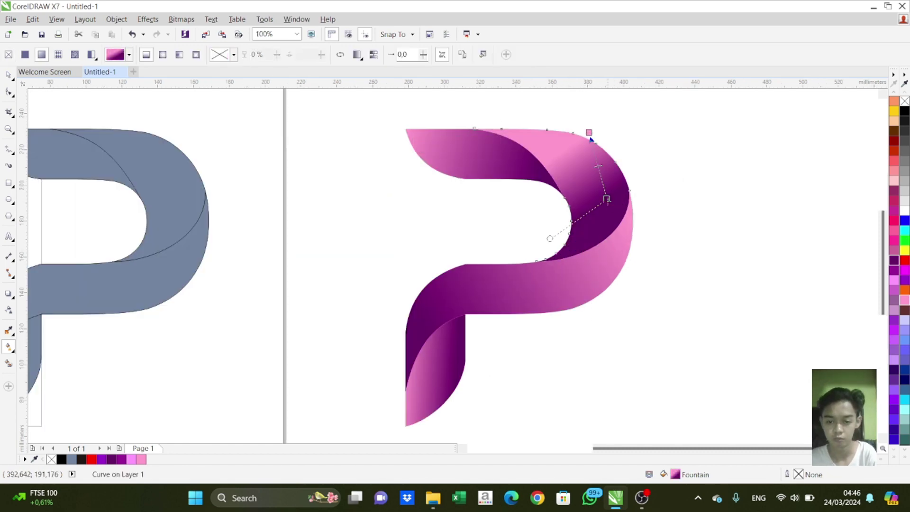
left_click_drag(606, 198, 593, 252)
left_click_drag(588, 132, 589, 96)
left_click(664, 197)
scroll(621, 226, "down", 2)
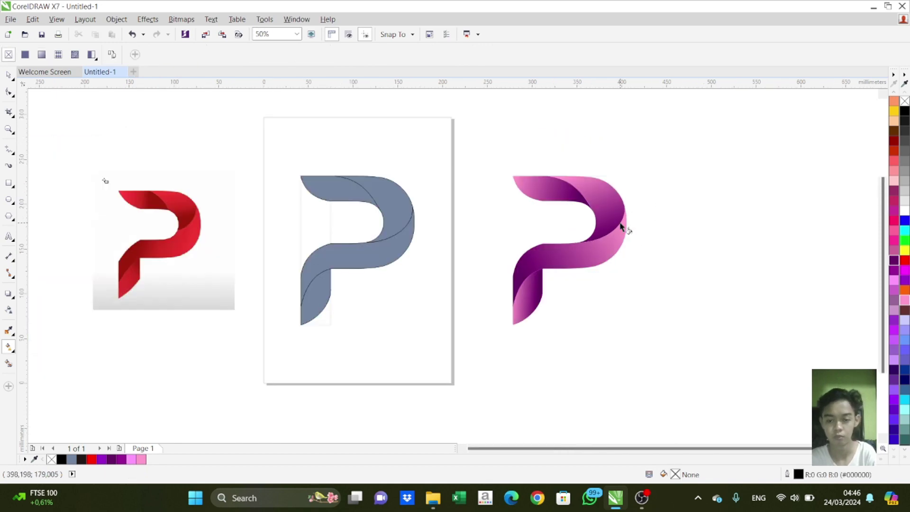
left_click(10, 76)
scroll(589, 229, "up", 1)
scroll(501, 229, "down", 1)
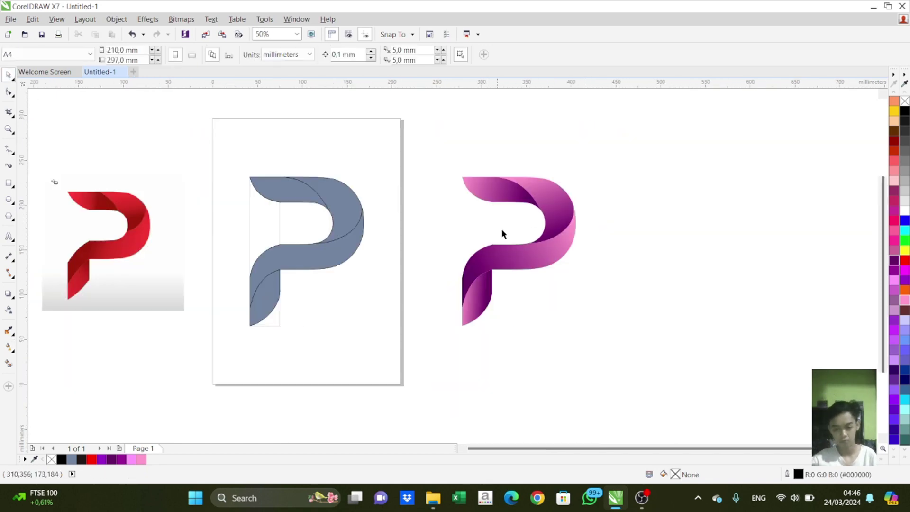
scroll(549, 214, "up", 1)
scroll(549, 215, "down", 1)
scroll(423, 209, "up", 1)
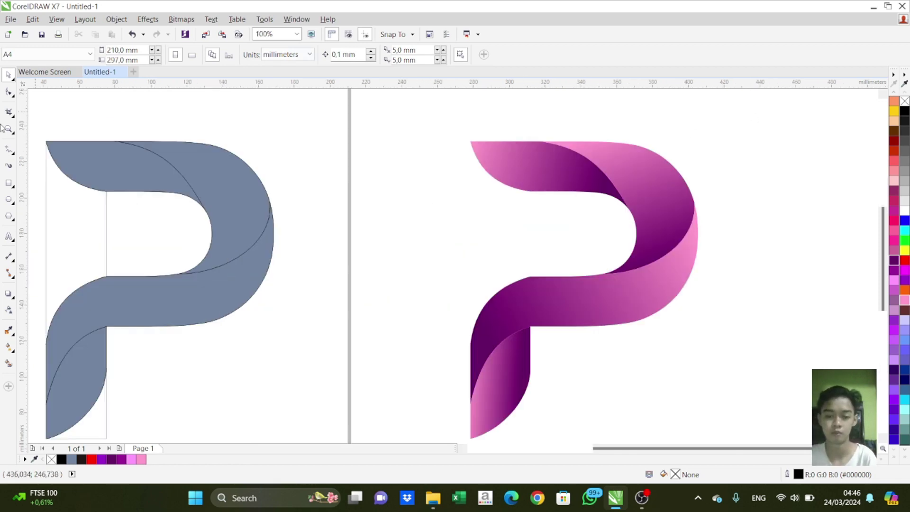
Draw a square frame about 216 mm wide around the gradient P
left_click(9, 182)
scroll(415, 248, "down", 1)
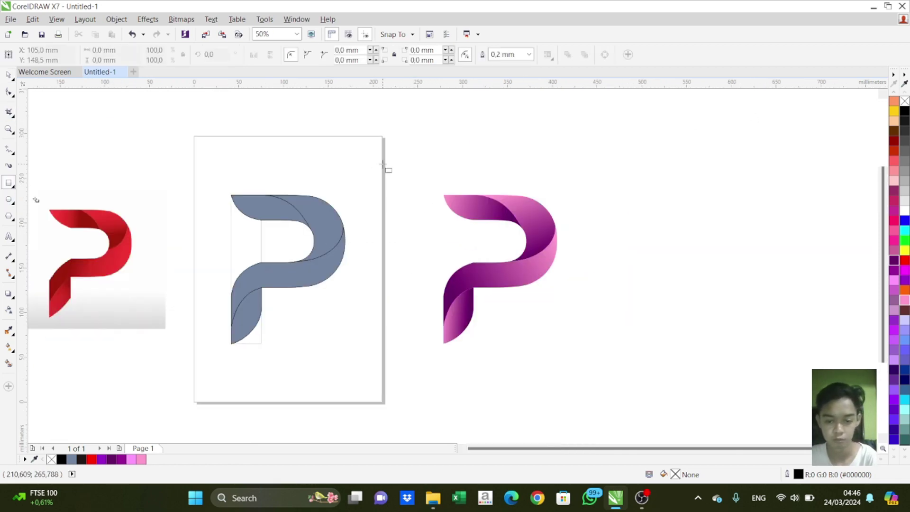
left_click(576, 332)
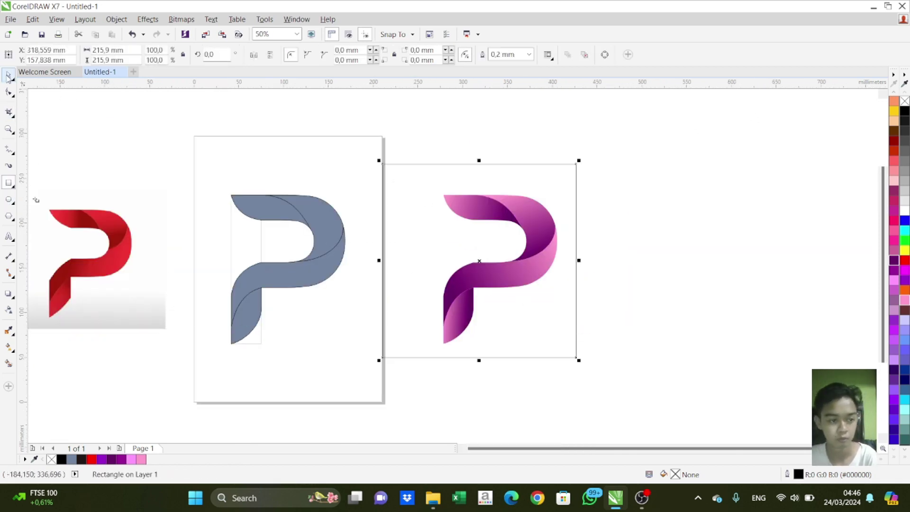
Group the gradient P's segments, centre the group in the square frame, and move both clear of the page
left_click(9, 75)
left_click_drag(632, 363, 399, 187)
left_click(423, 264, "shift")
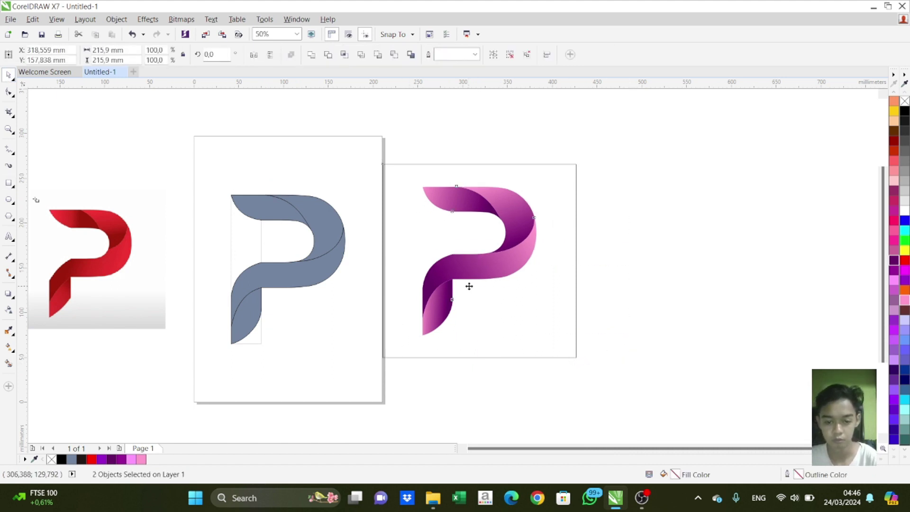
left_click_drag(474, 286, 514, 294)
left_click(577, 319)
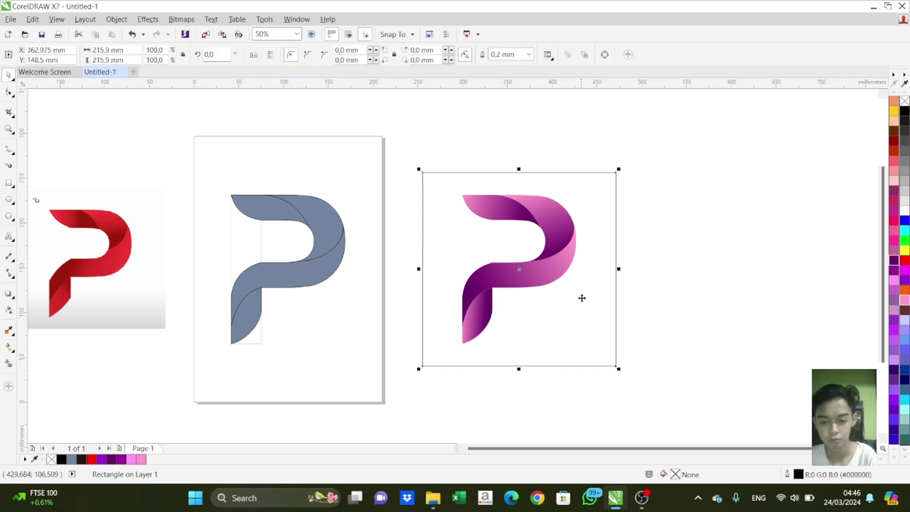
left_click(663, 184)
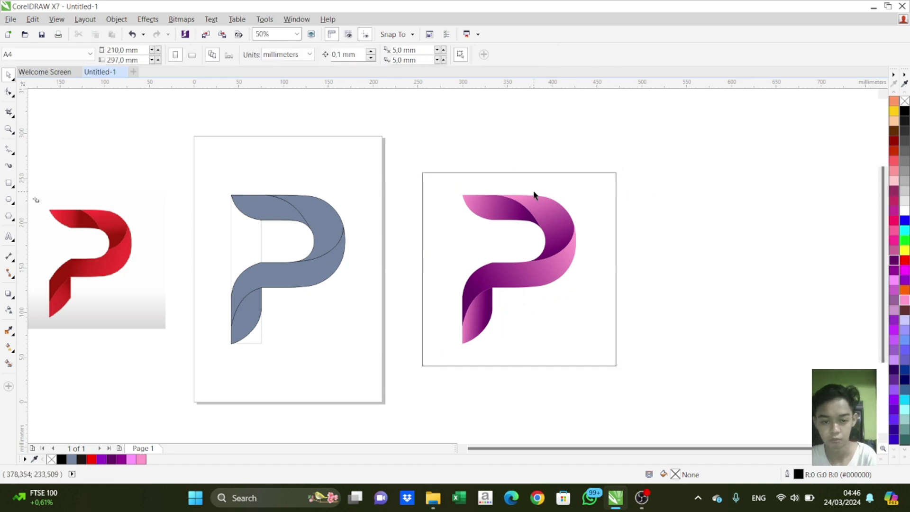
Draw a background rectangle about 660 × 362 mm over the framed P, fill it black and send it to the back
left_click(8, 182)
left_click_drag(352, 108, 876, 432)
left_click(904, 113)
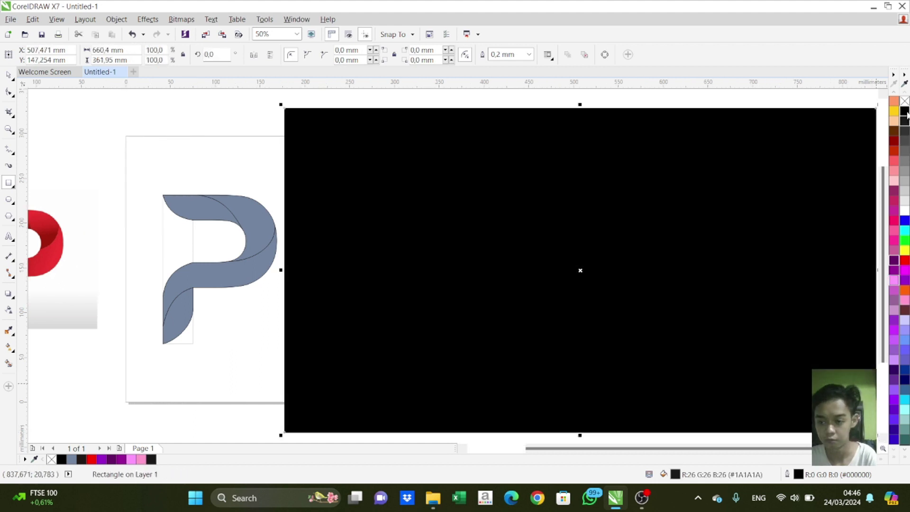
key("shift+Page_Down")
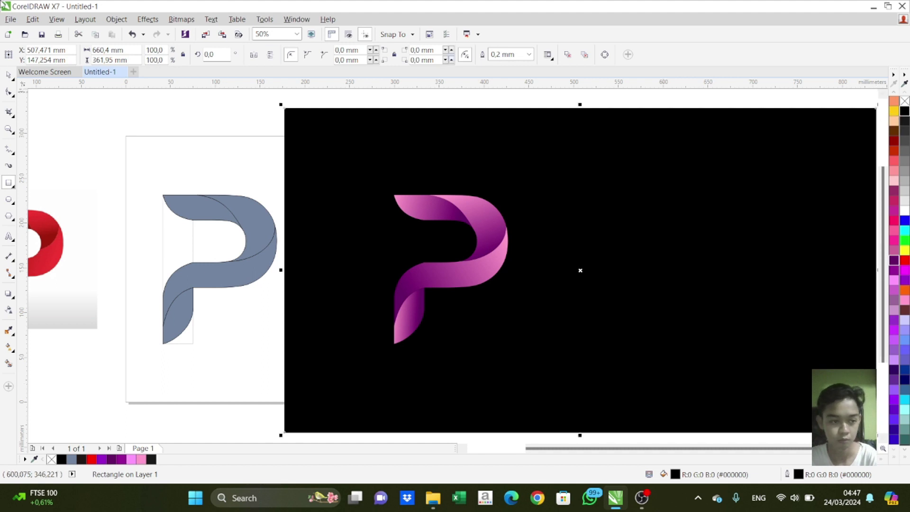
Fill the square frame white and place it one level lower, behind the gradient P
left_click(8, 74)
left_click(394, 241)
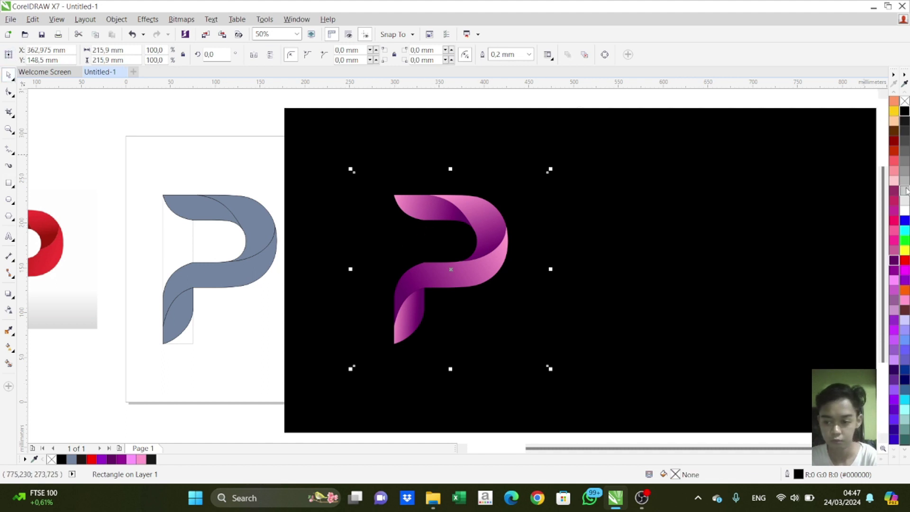
left_click(905, 211)
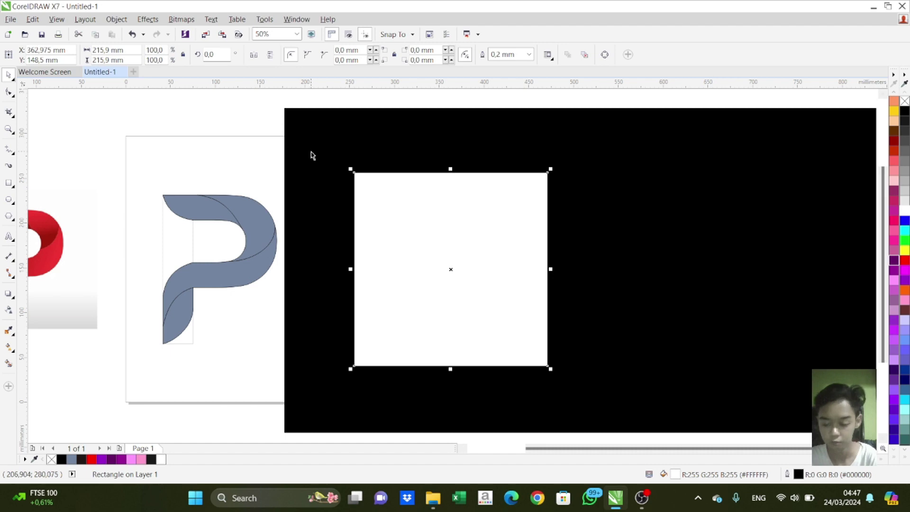
key("ctrl+Page_Down")
Group the gradient P with its white square and centre the group on the black background rectangle
left_click(455, 216, "shift")
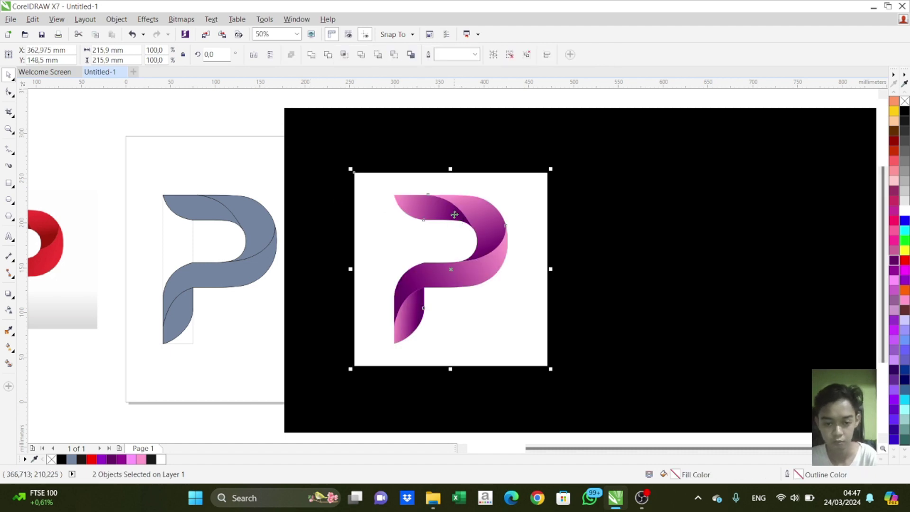
key("ctrl+g")
left_click(666, 268, "shift")
key("c")
Frame the finished logo on its black background, deselect everything and show it in full-screen preview
left_click_drag(521, 300, 278, 248)
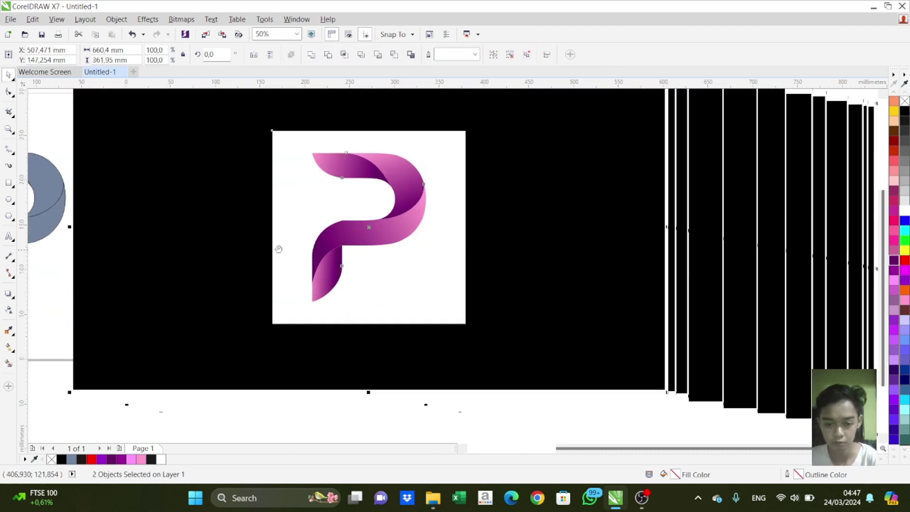
left_click_drag(353, 273, 411, 330)
key("z")
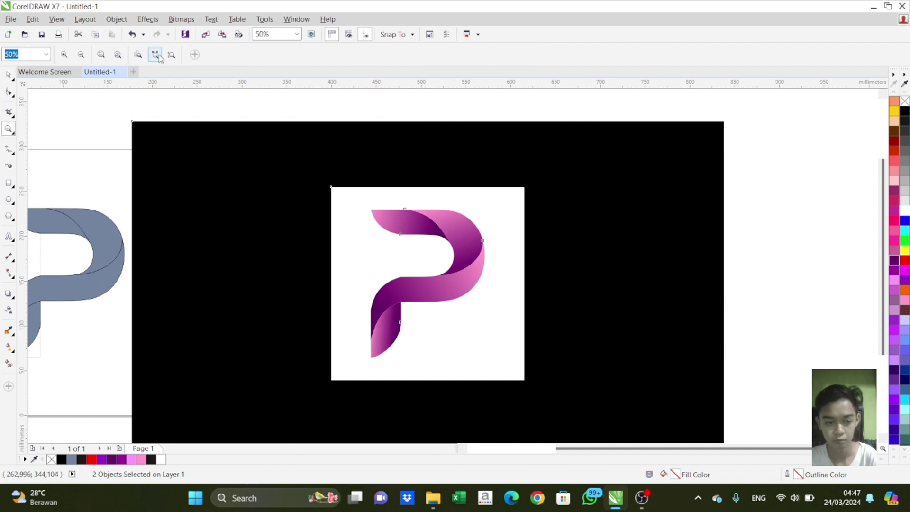
left_click(117, 54)
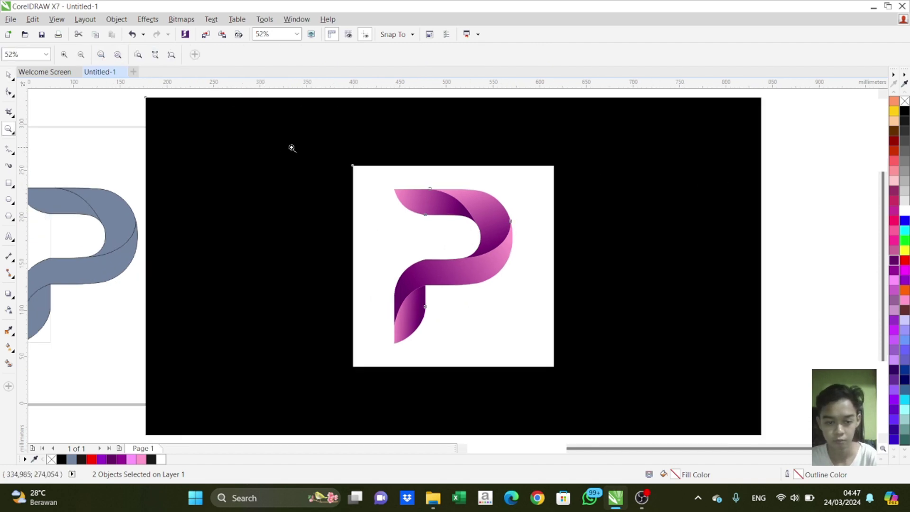
left_click_drag(263, 141, 652, 407)
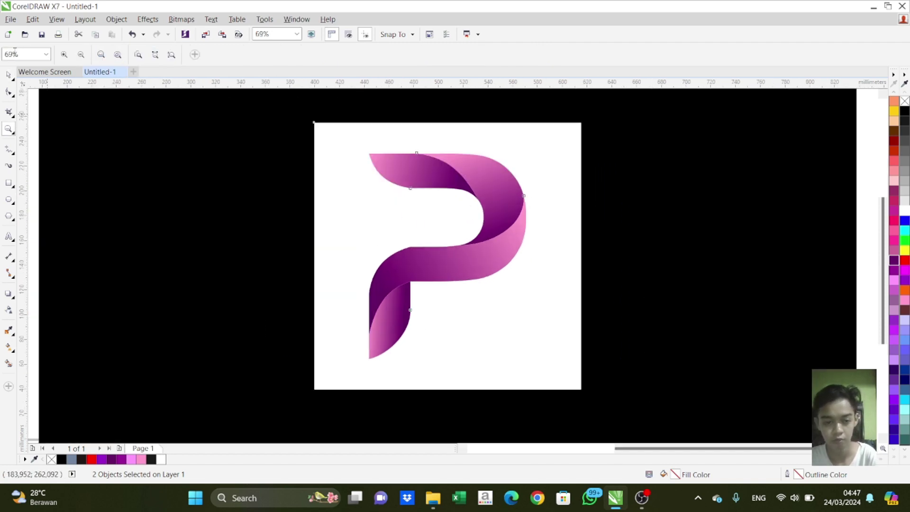
left_click(9, 75)
left_click(861, 190)
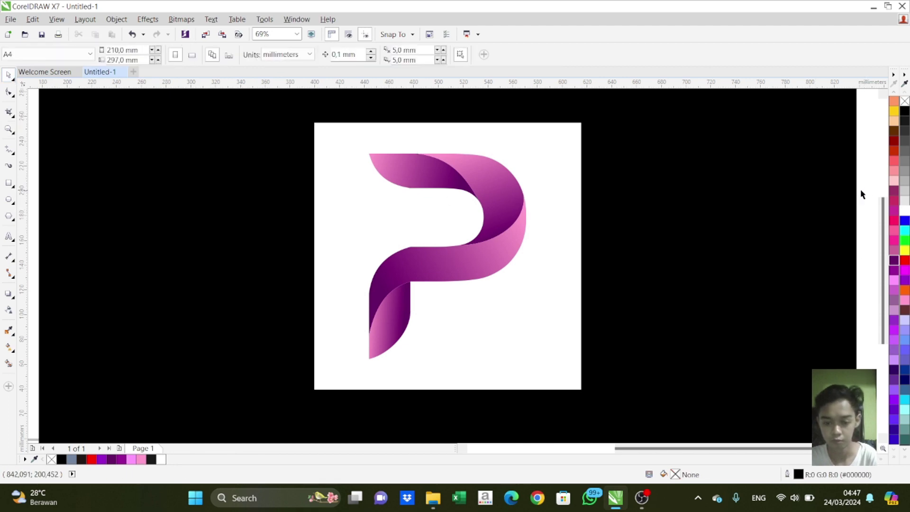
key("F9")
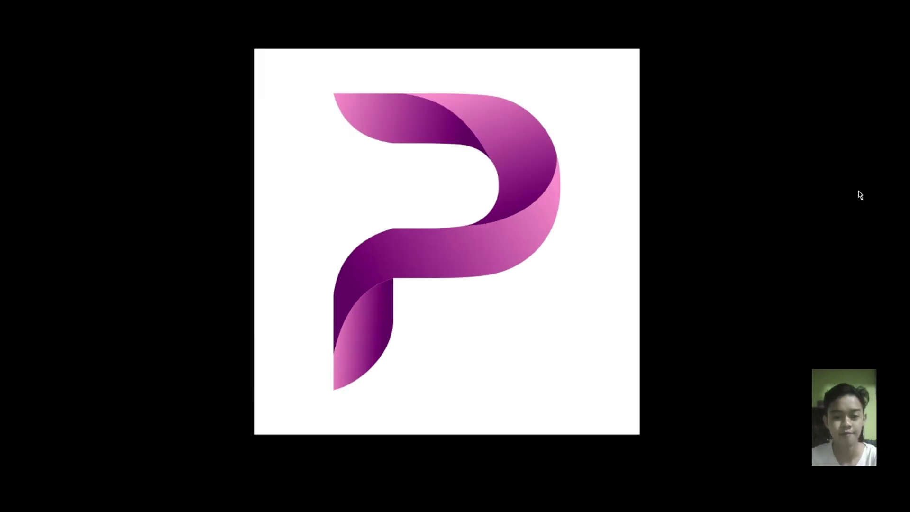